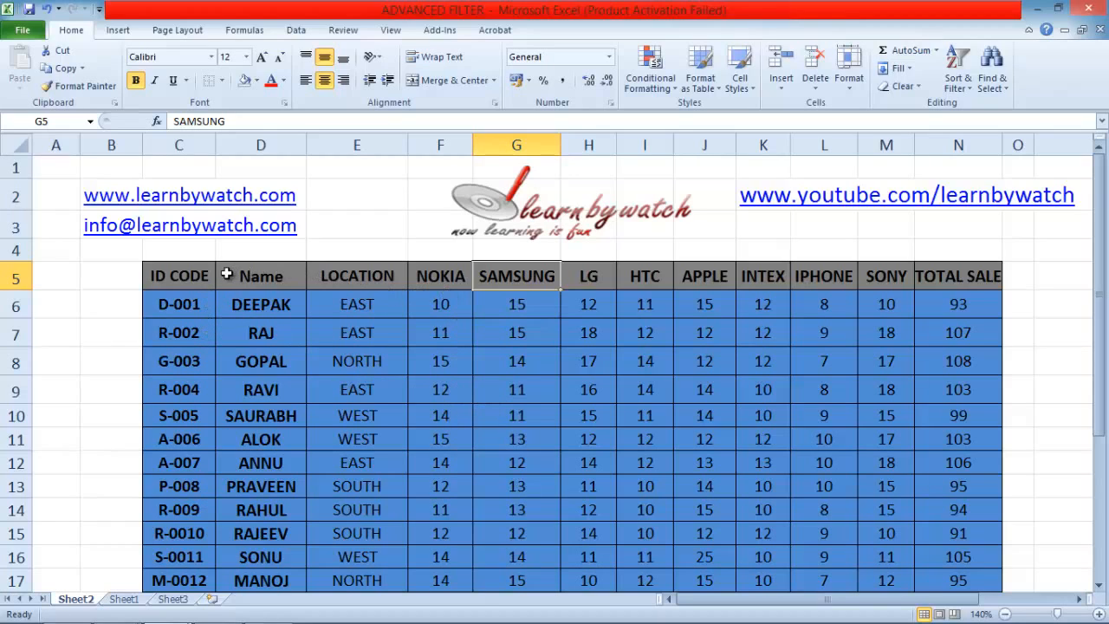
# Step: Copy the sales table's header row C5:N5 and paste it below the table starting at cell C22
pyautogui.click(162, 270)
pyautogui.moveTo(178, 269); pyautogui.dragTo(943, 276)
pyautogui.rightClick(761, 274)
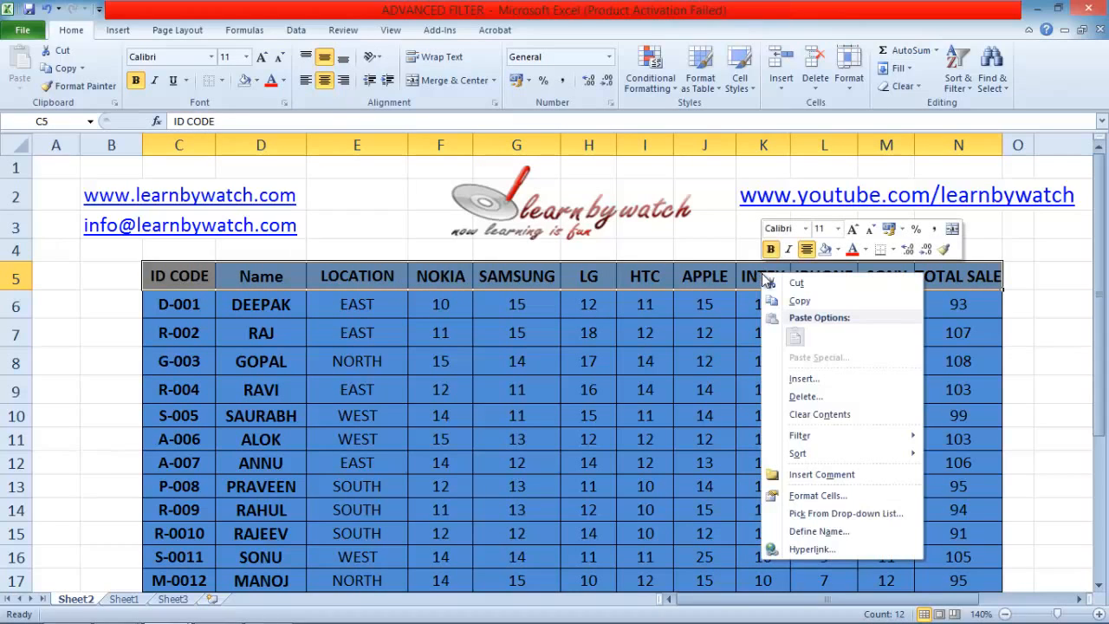
pyautogui.click(797, 300)
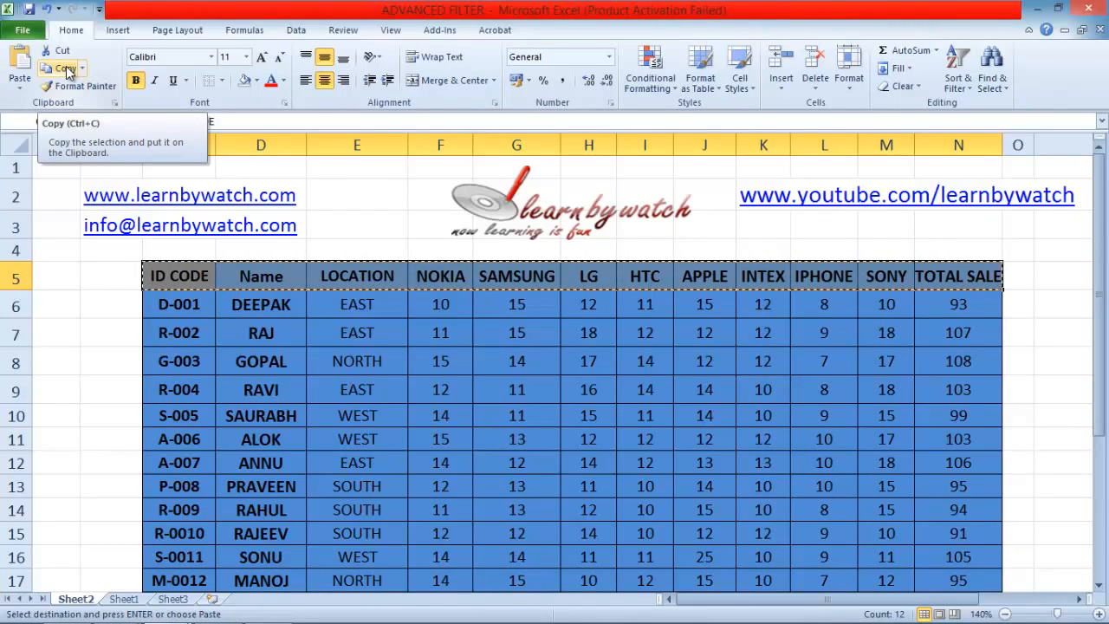
pyautogui.scroll(-1, 395, 312)
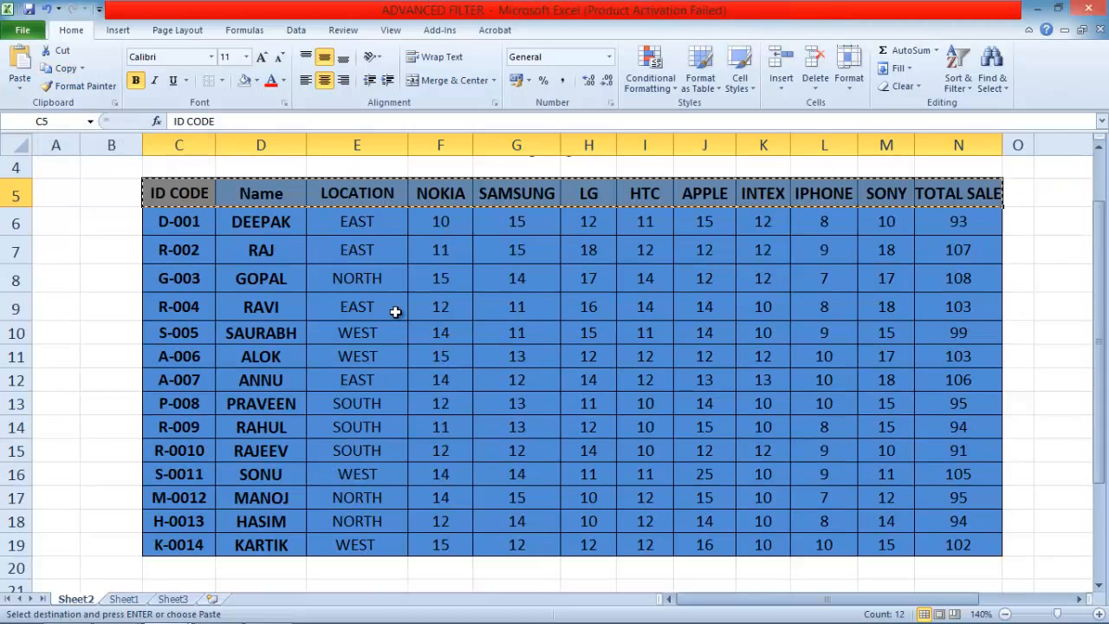
pyautogui.scroll(-1, 395, 312)
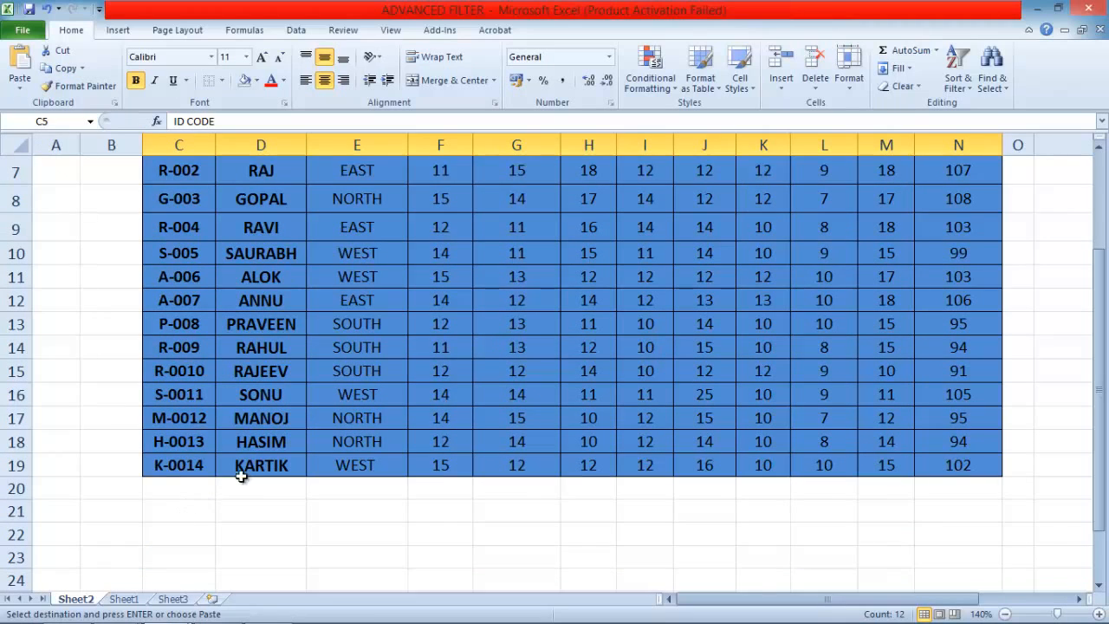
pyautogui.scroll(2, 512, 333)
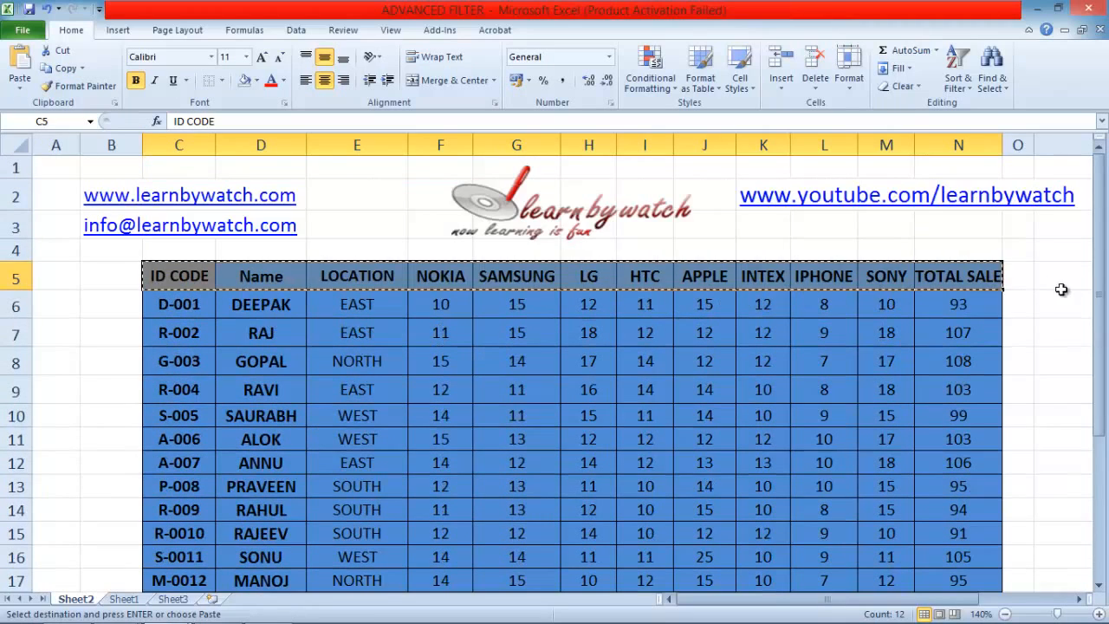
pyautogui.scroll(-2, 438, 407)
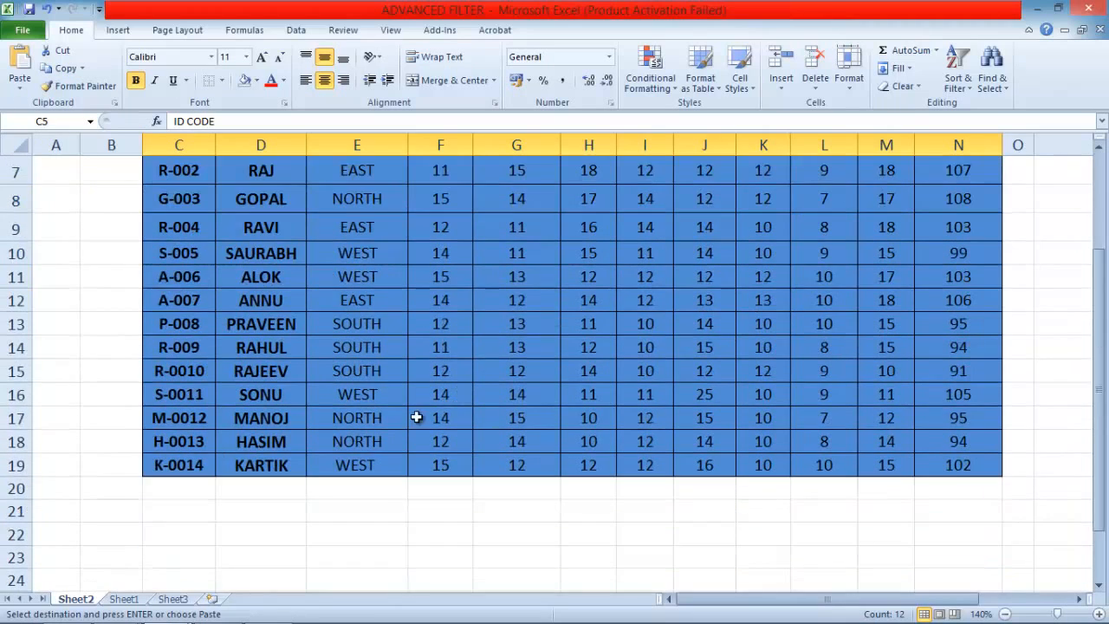
pyautogui.click(174, 528)
pyautogui.rightClick(173, 528)
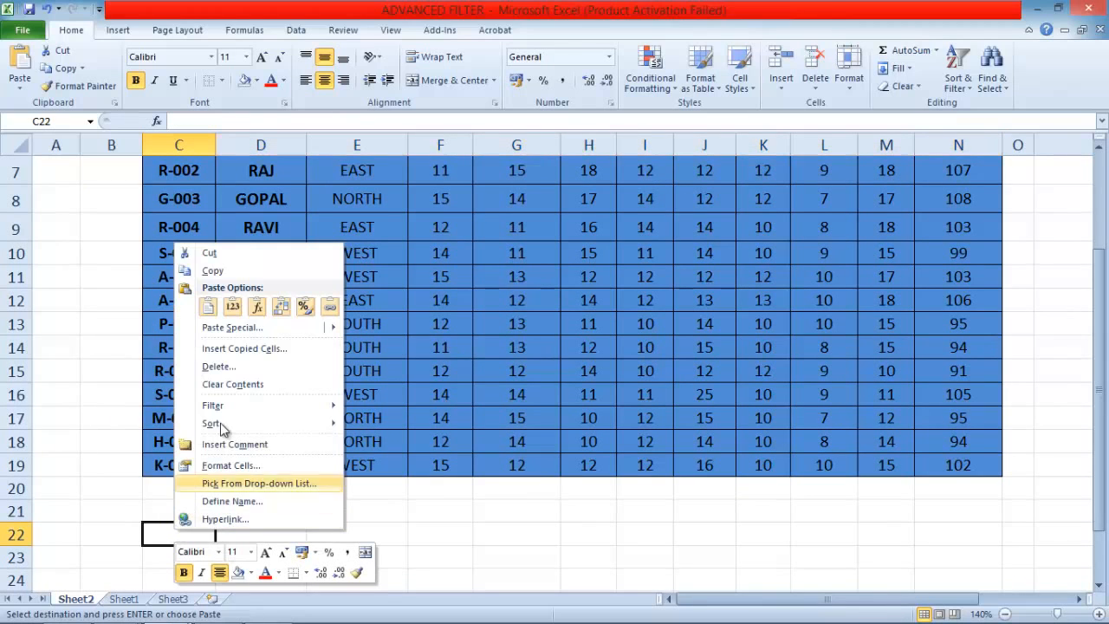
pyautogui.moveTo(216, 335)
pyautogui.click(208, 306)
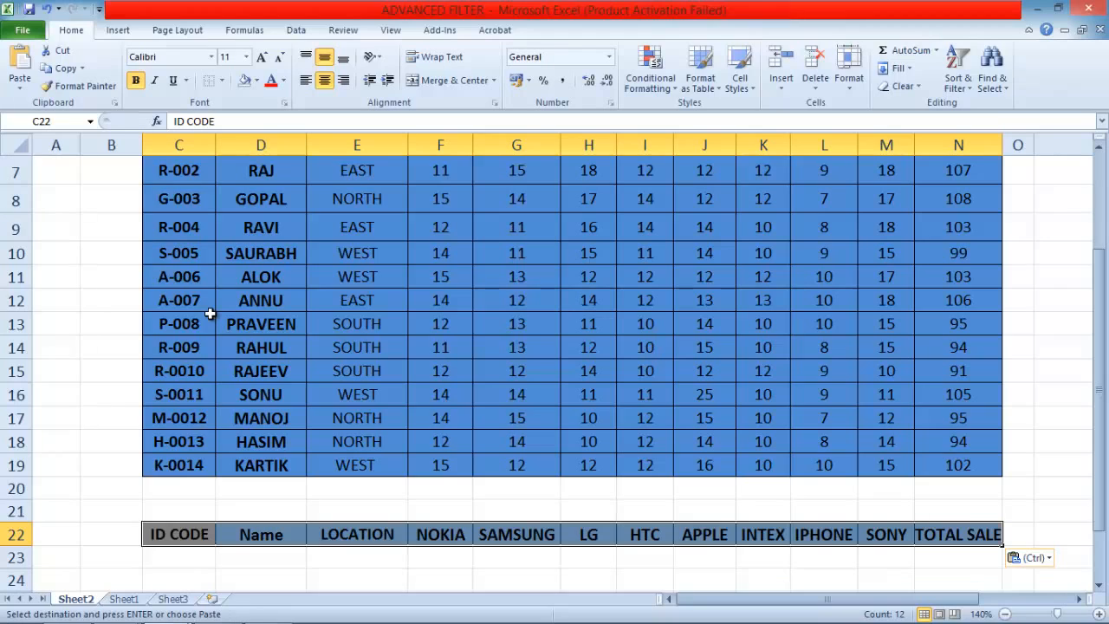
# Step: Enter the criterion ="SOUTH" under the copied LOCATION header in cell E23
pyautogui.click(344, 560)
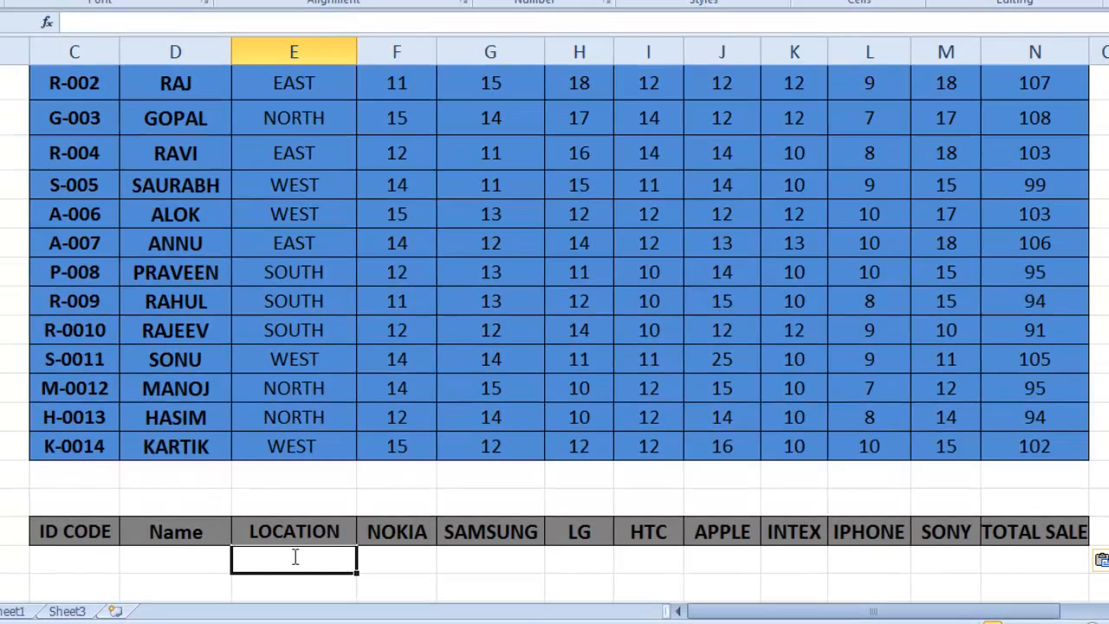
pyautogui.write('="S')
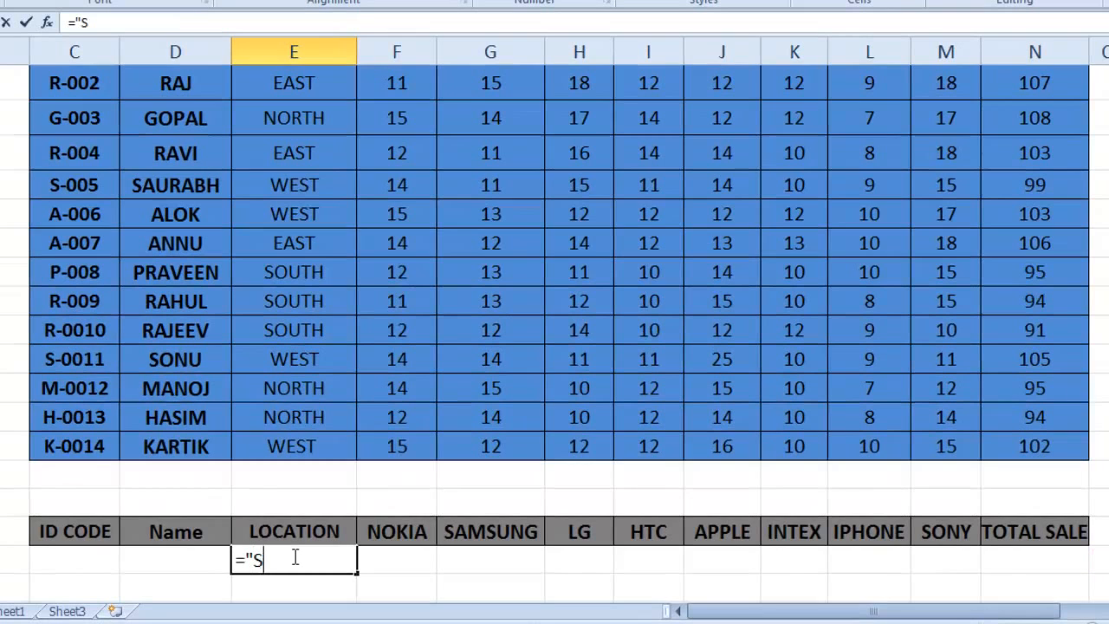
pyautogui.write('OUTH')
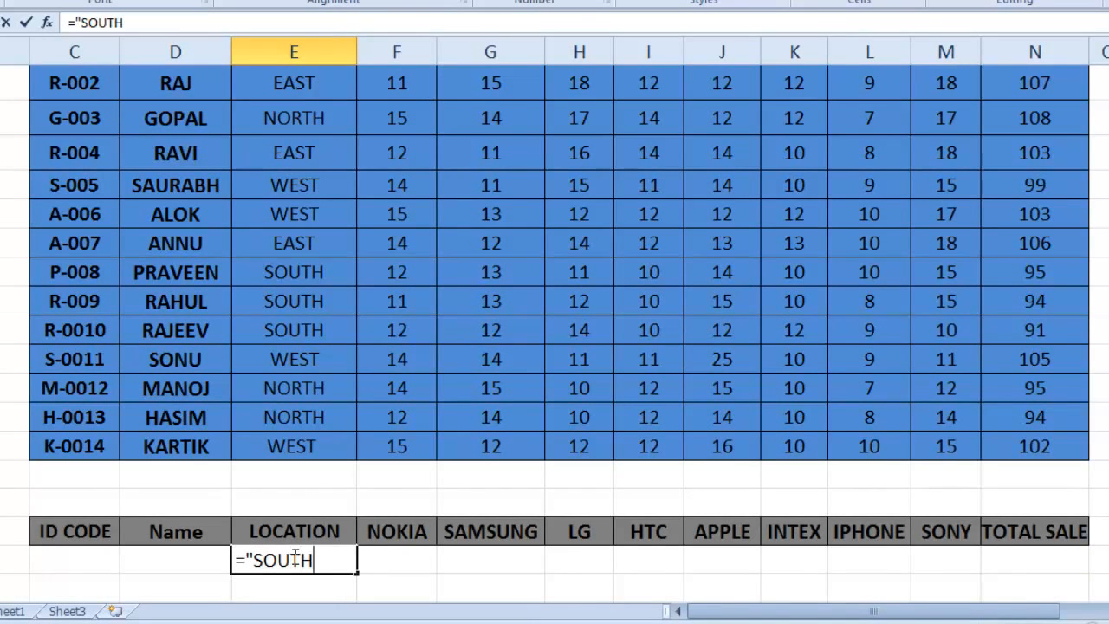
pyautogui.write('"')
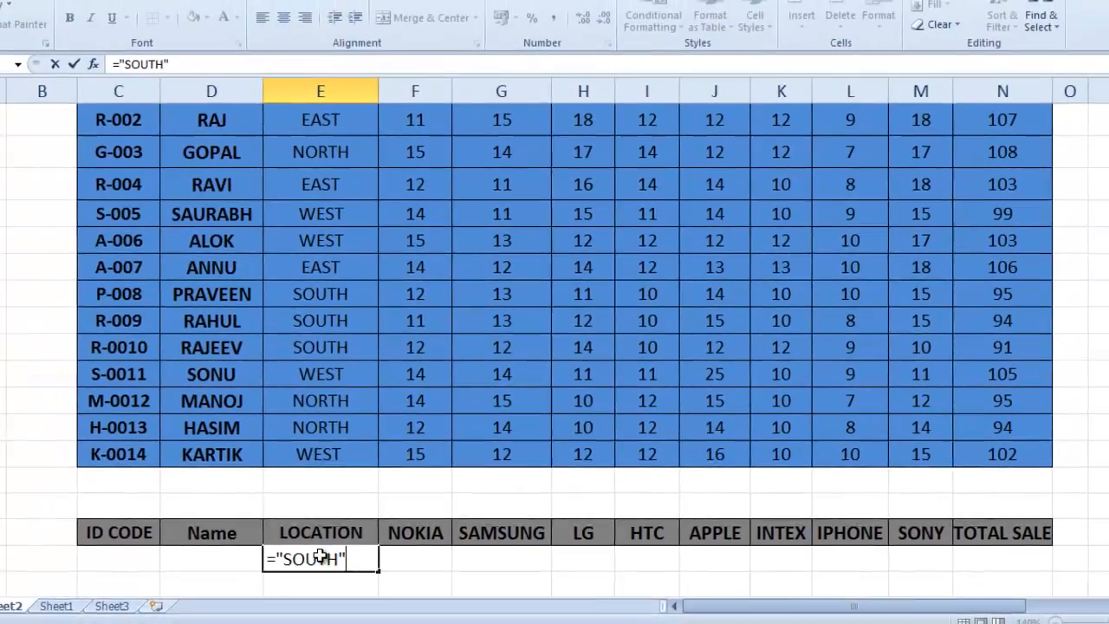
pyautogui.press('Return')
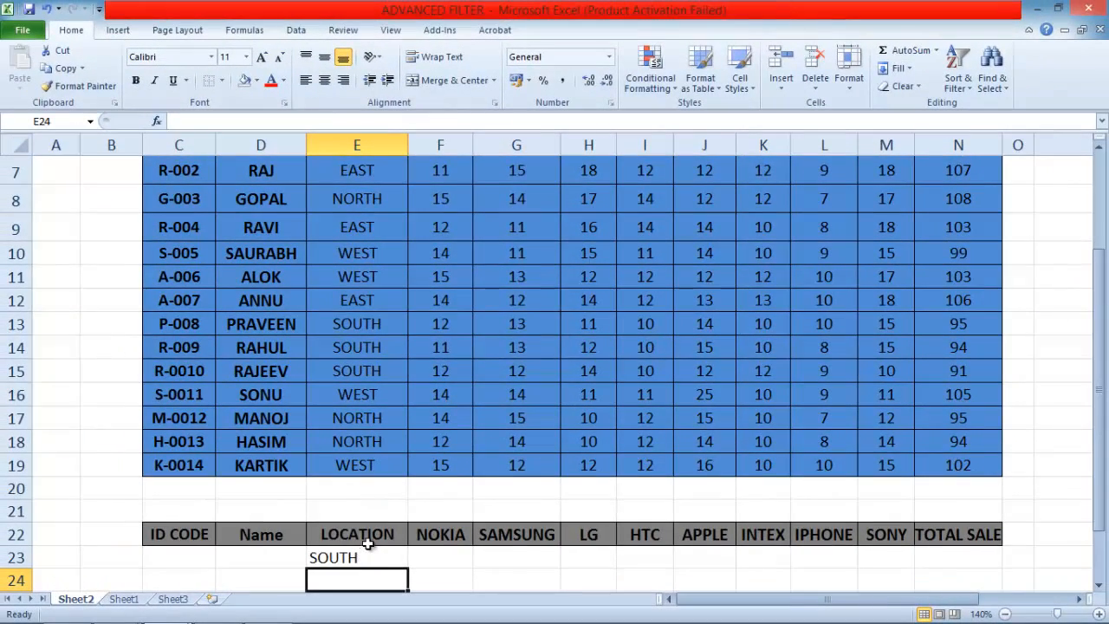
# Step: Start an Advanced Filter from a cell inside the sales table and move its dialog clear of the rightmost columns
pyautogui.scroll(2, 368, 543)
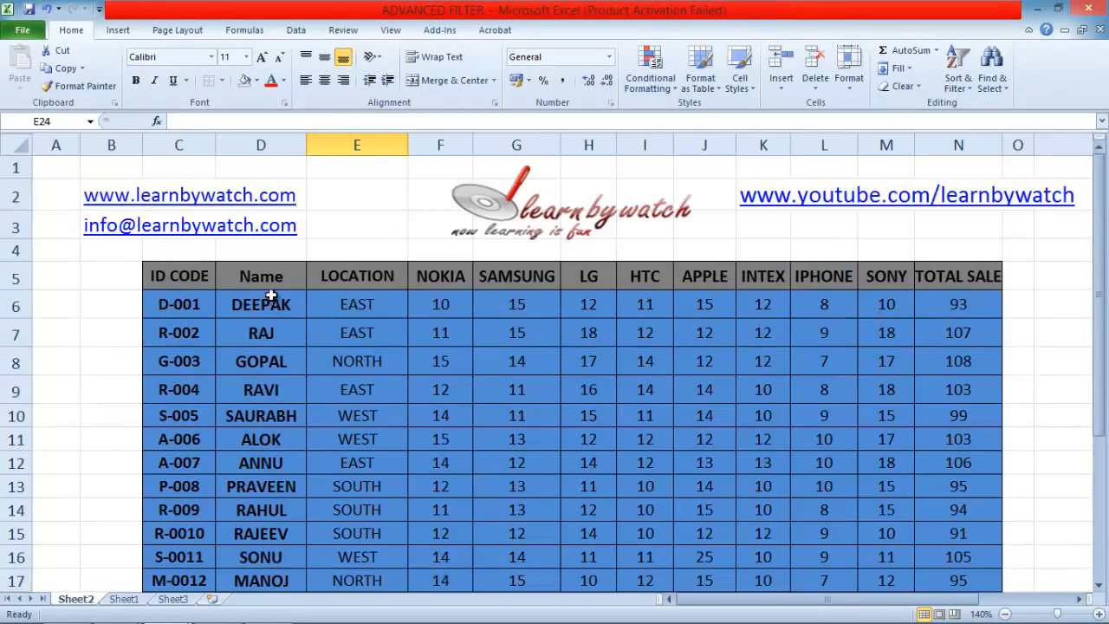
pyautogui.click(261, 359)
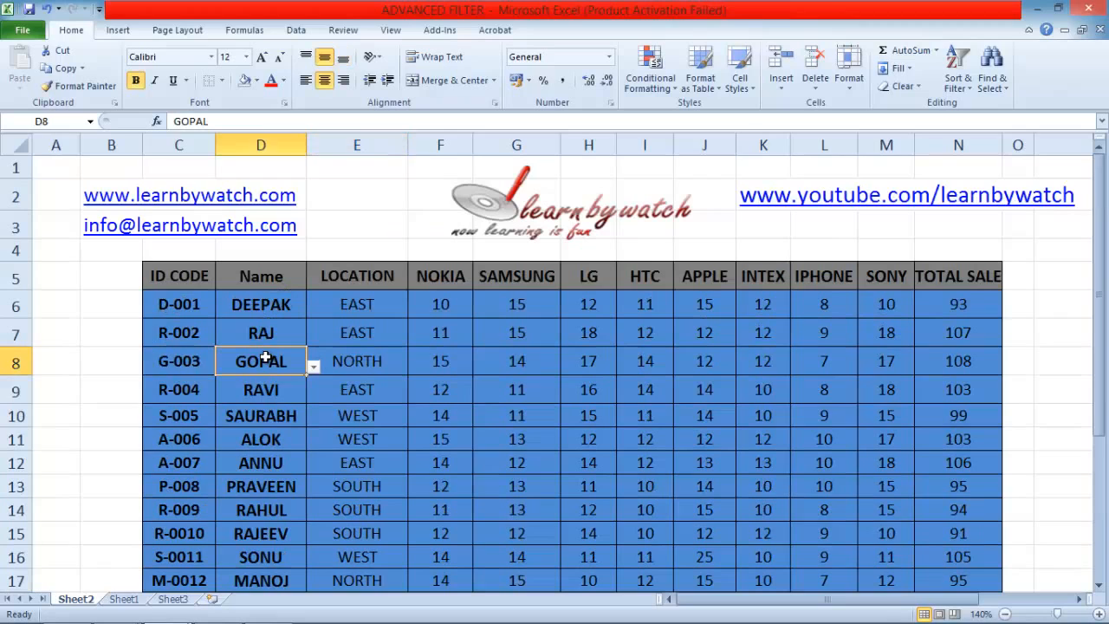
pyautogui.click(294, 310)
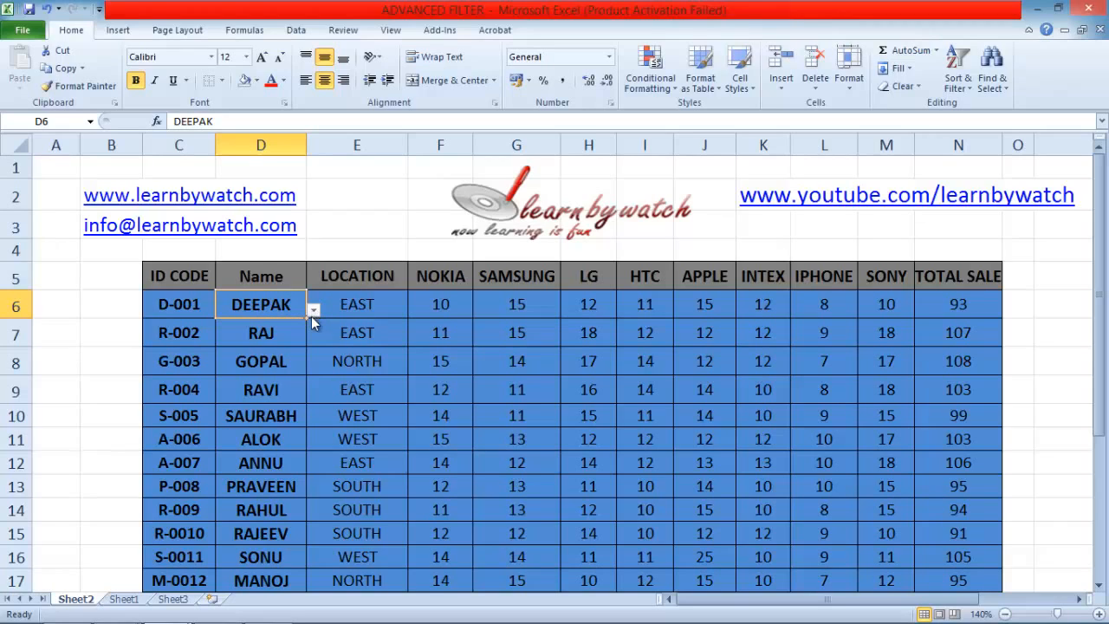
pyautogui.click(277, 337)
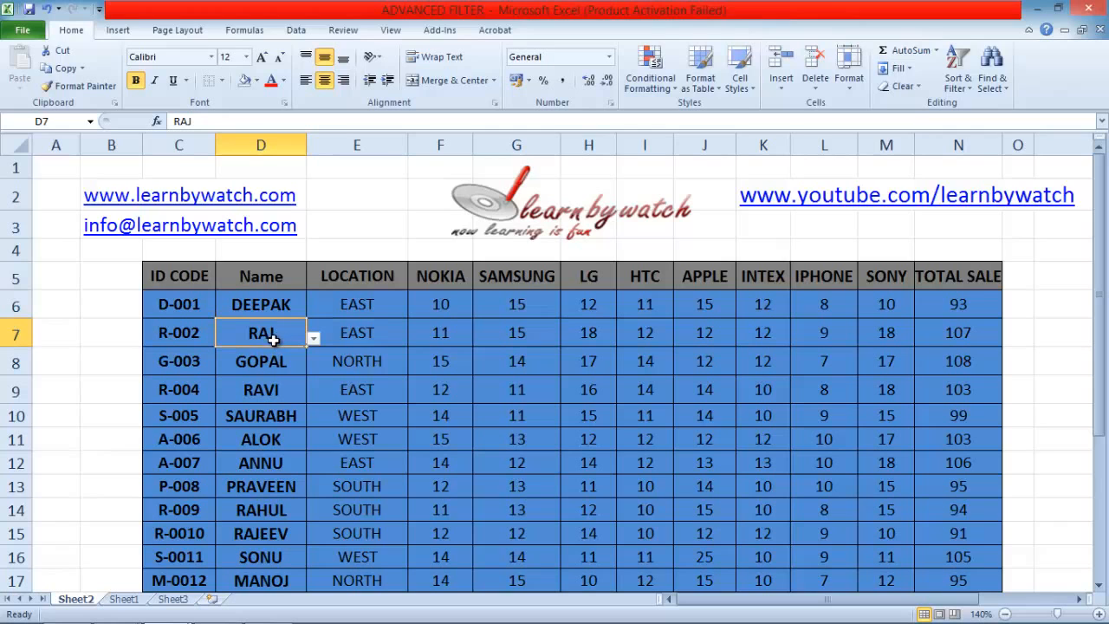
pyautogui.click(295, 30)
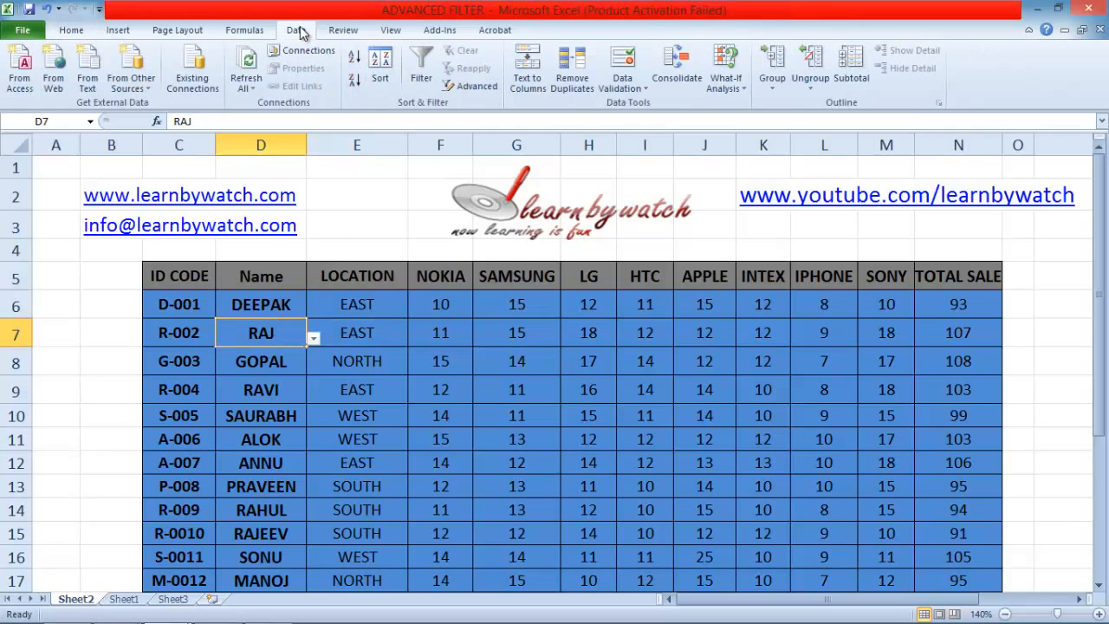
pyautogui.click(482, 88)
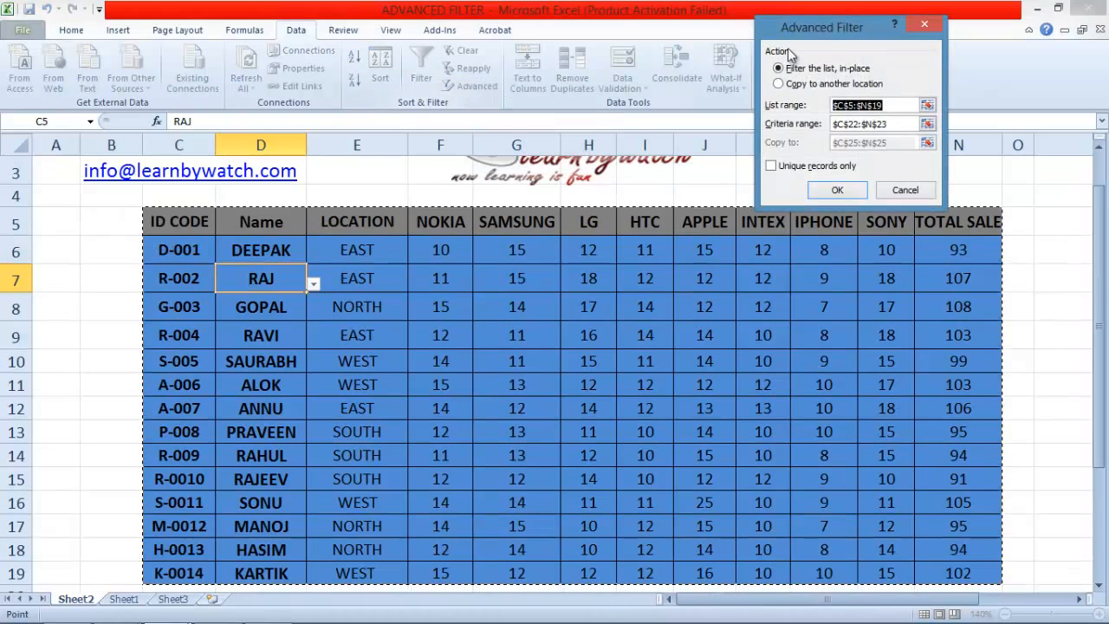
pyautogui.moveTo(824, 33); pyautogui.dragTo(738, 24)
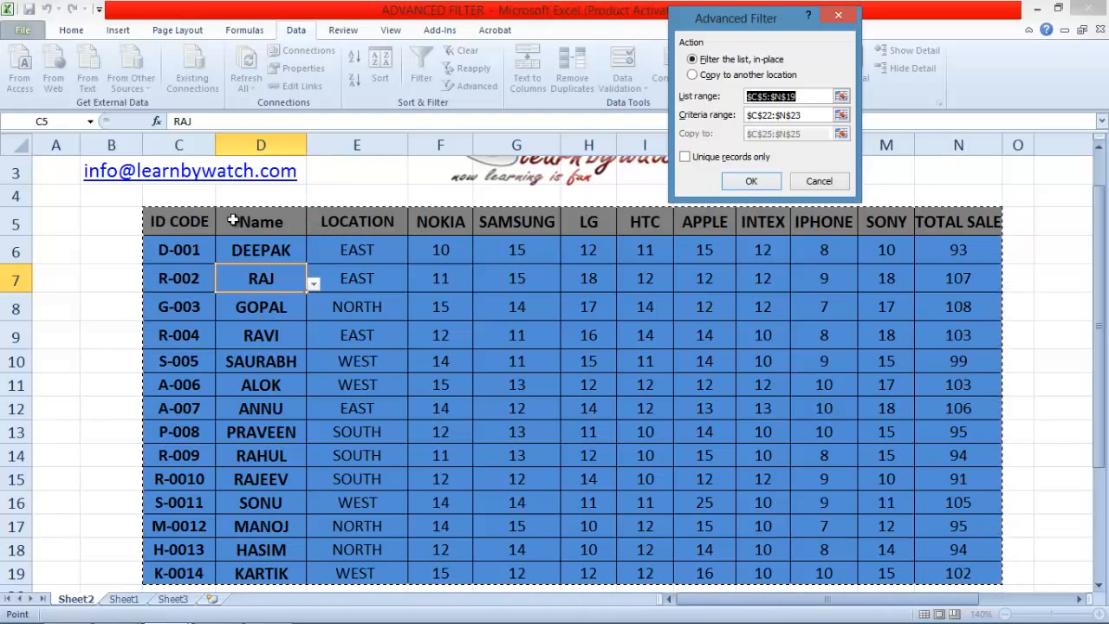
# Step: Set the criteria range to the copied headers and the row beneath them, C22:N23, and filter the list in place
pyautogui.scroll(-2, 173, 258)
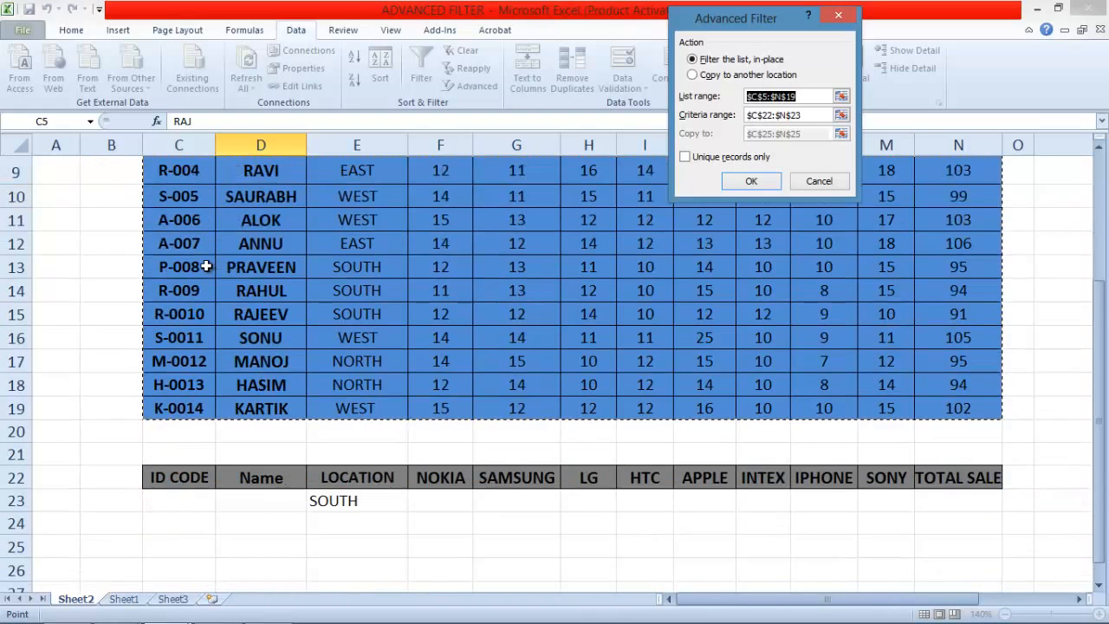
pyautogui.scroll(2, 209, 268)
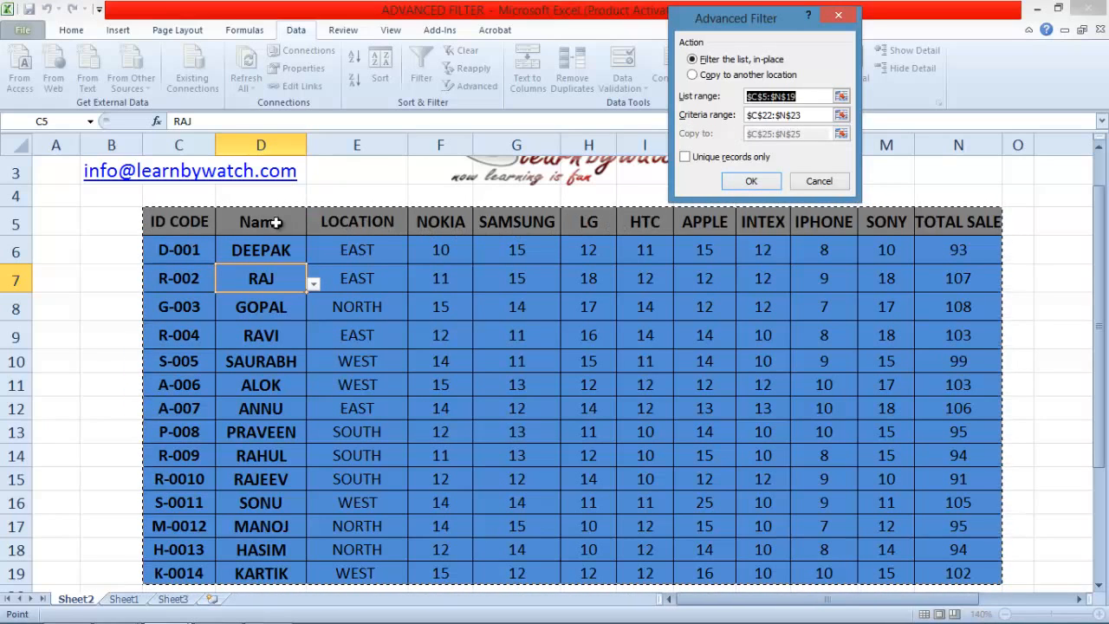
pyautogui.scroll(-1, 630, 225)
pyautogui.scroll(-2, 630, 225)
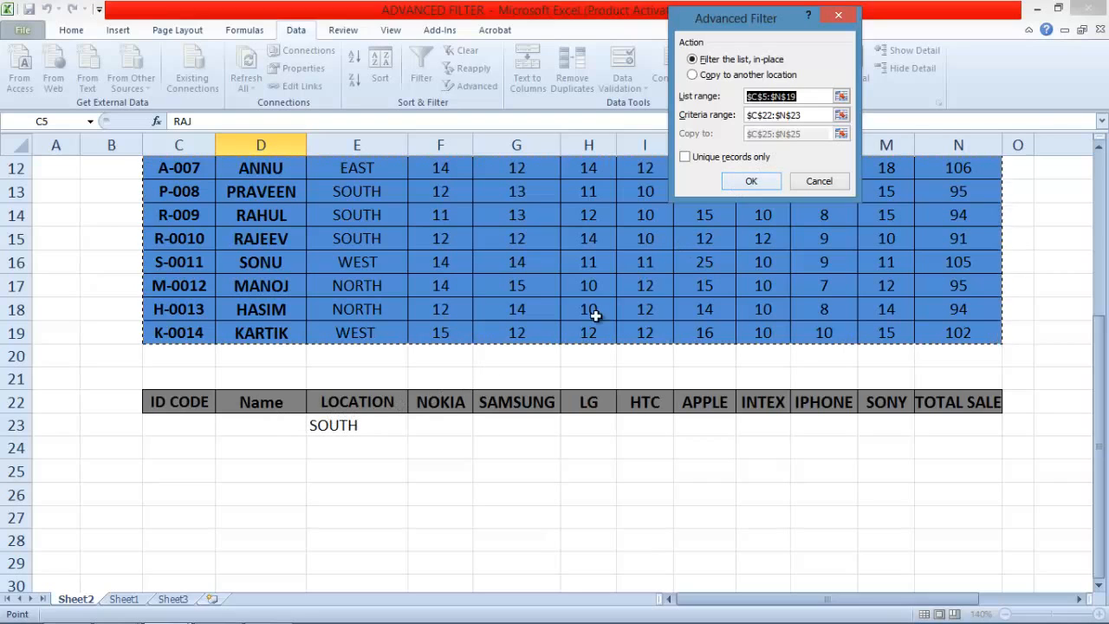
pyautogui.click(799, 121)
pyautogui.moveTo(159, 406); pyautogui.dragTo(936, 414)
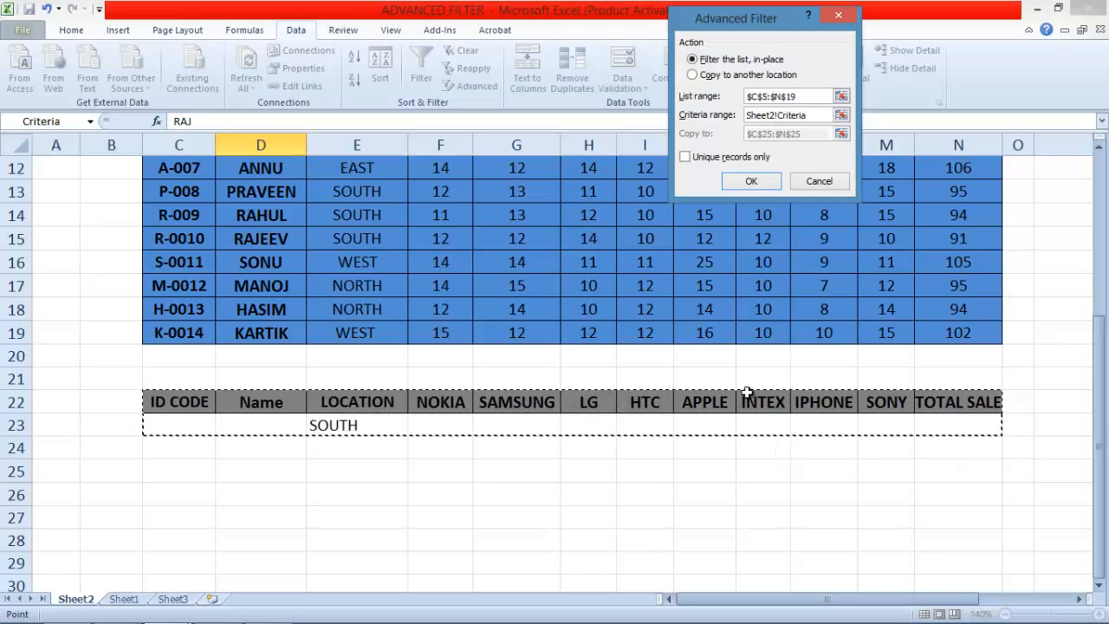
pyautogui.click(752, 182)
# Step: Clear the filter from the sales table to show all records again
pyautogui.scroll(1, 685, 320)
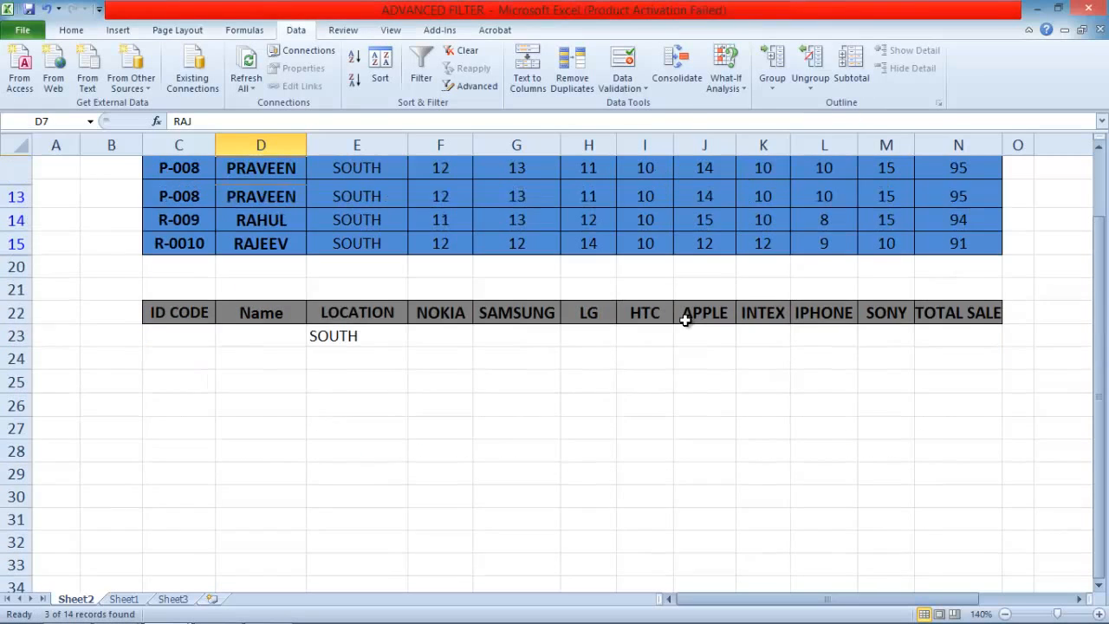
pyautogui.scroll(2, 685, 320)
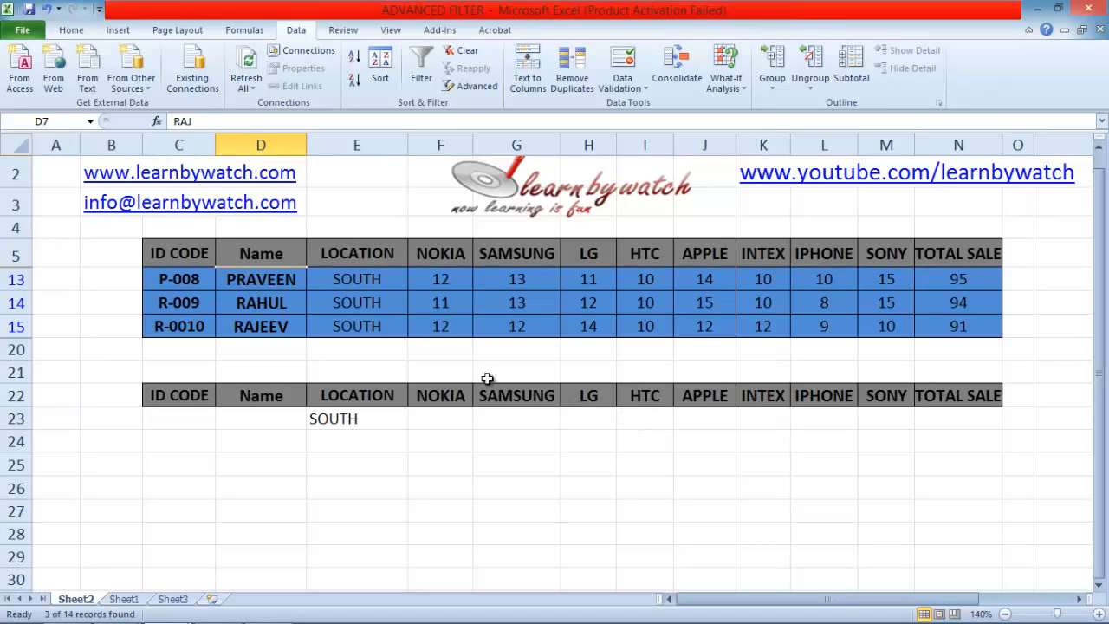
pyautogui.click(277, 301)
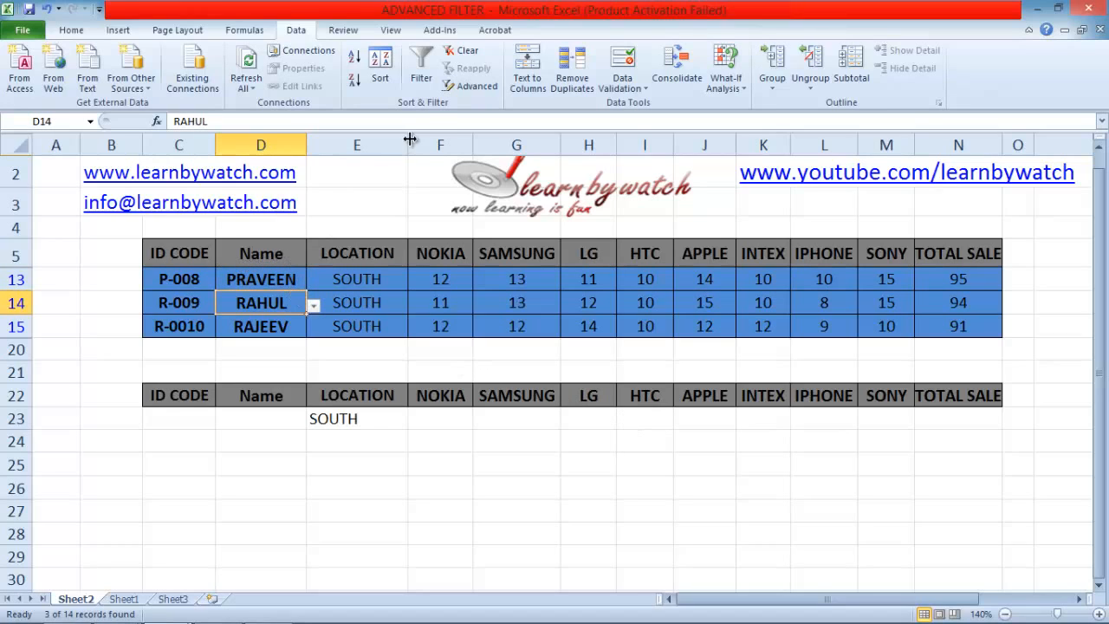
pyautogui.click(467, 51)
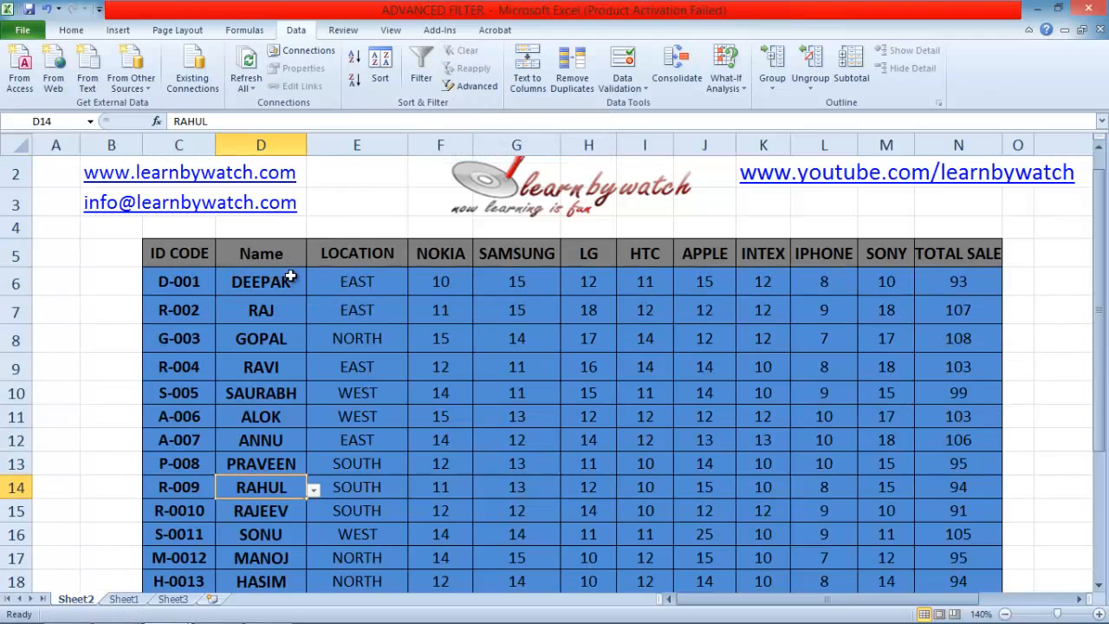
# Step: Replace the LOCATION criterion in cell E23 with ="WEST"
pyautogui.scroll(-3, 646, 361)
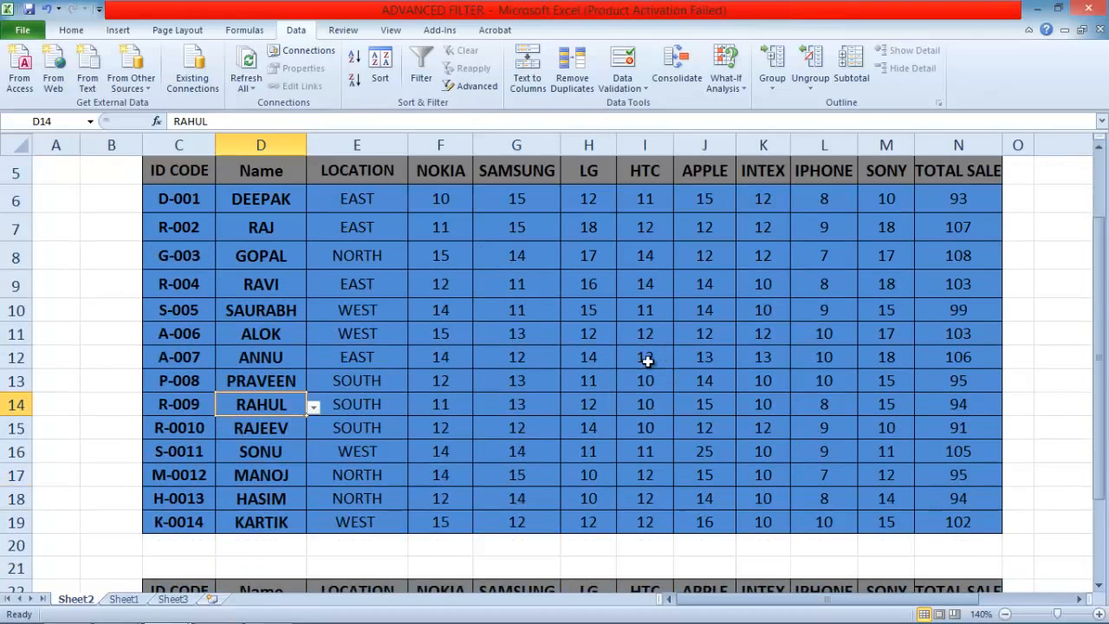
pyautogui.click(273, 454)
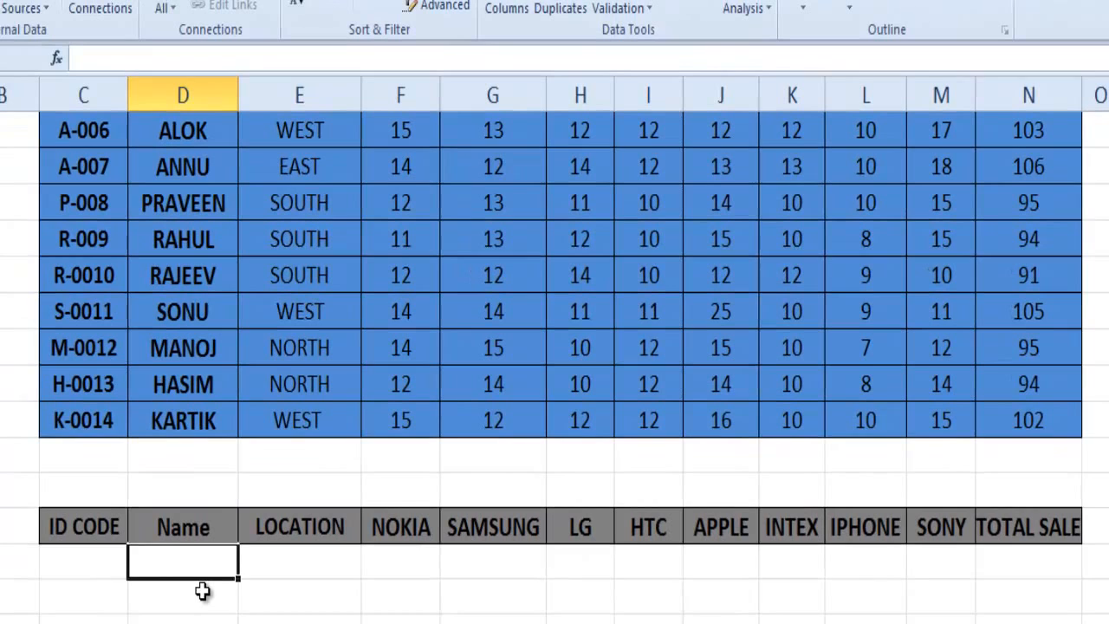
pyautogui.press('Tab')
pyautogui.write('=')
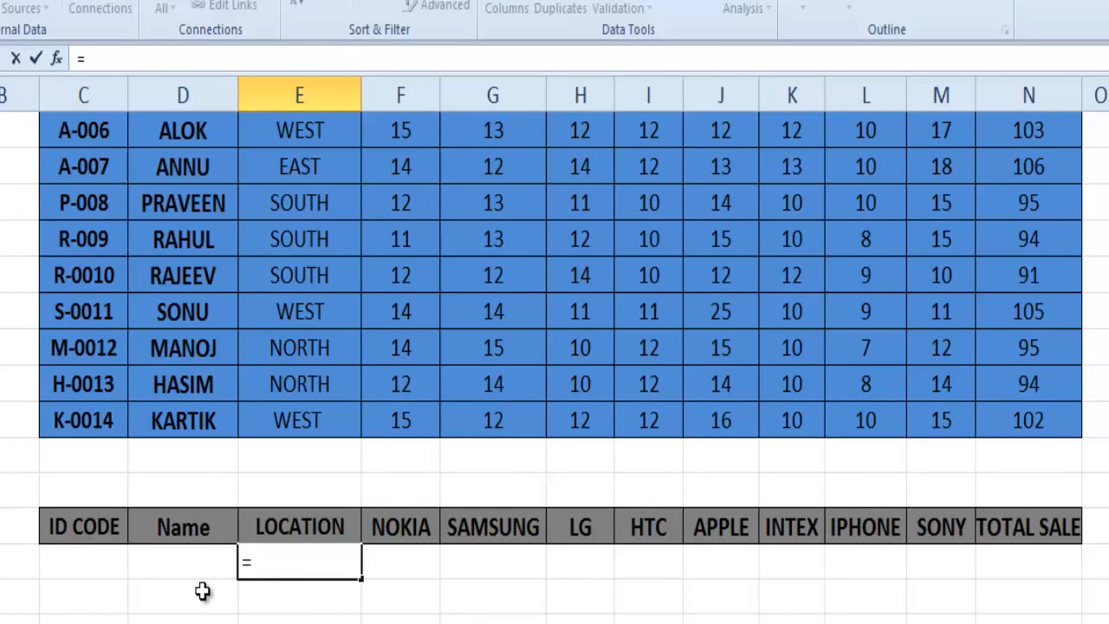
pyautogui.write('"WEST')
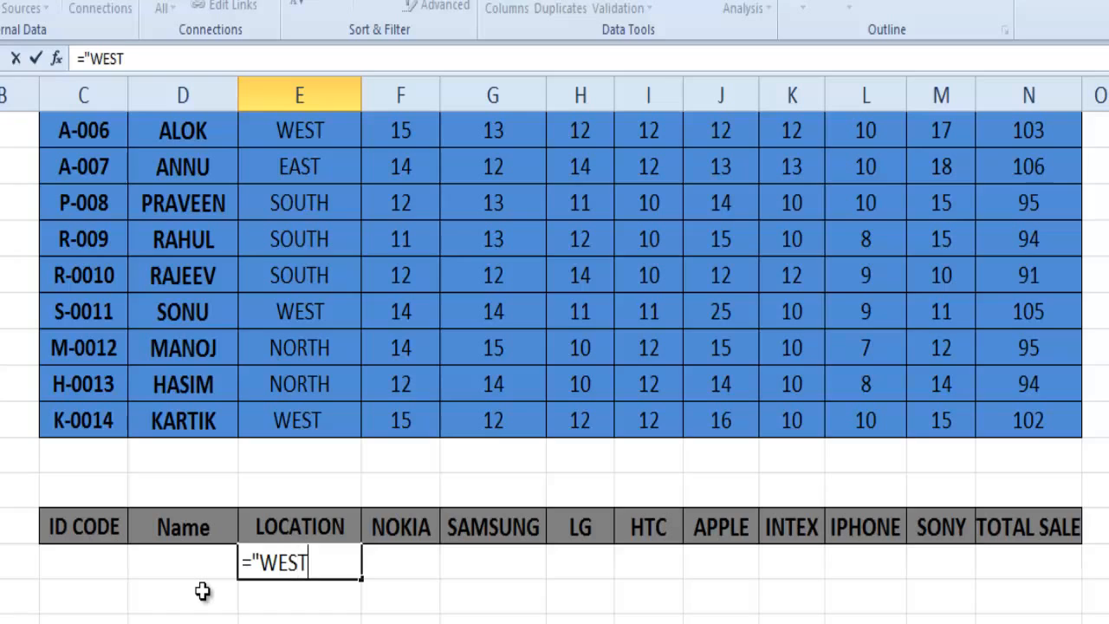
pyautogui.press('Return')
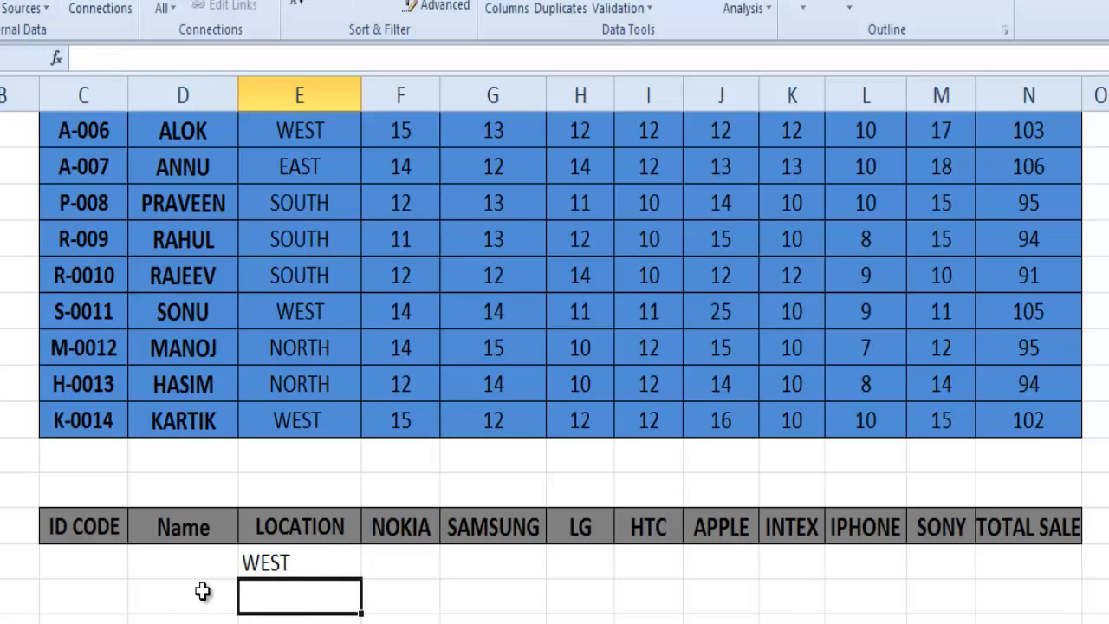
# Step: Enter >=10 as the LG criterion in cell H23 of the criteria row
pyautogui.press('Tab')
pyautogui.press('Tab')
pyautogui.press('Tab')
pyautogui.press('Tab')
pyautogui.press('Left')
pyautogui.press('Up')
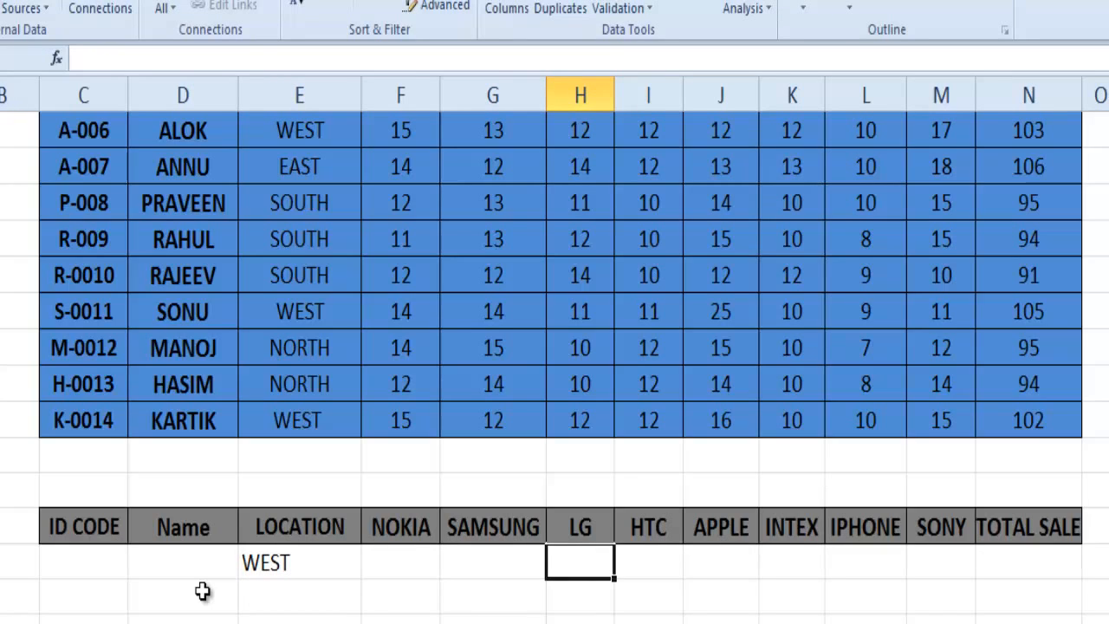
pyautogui.write('>=')
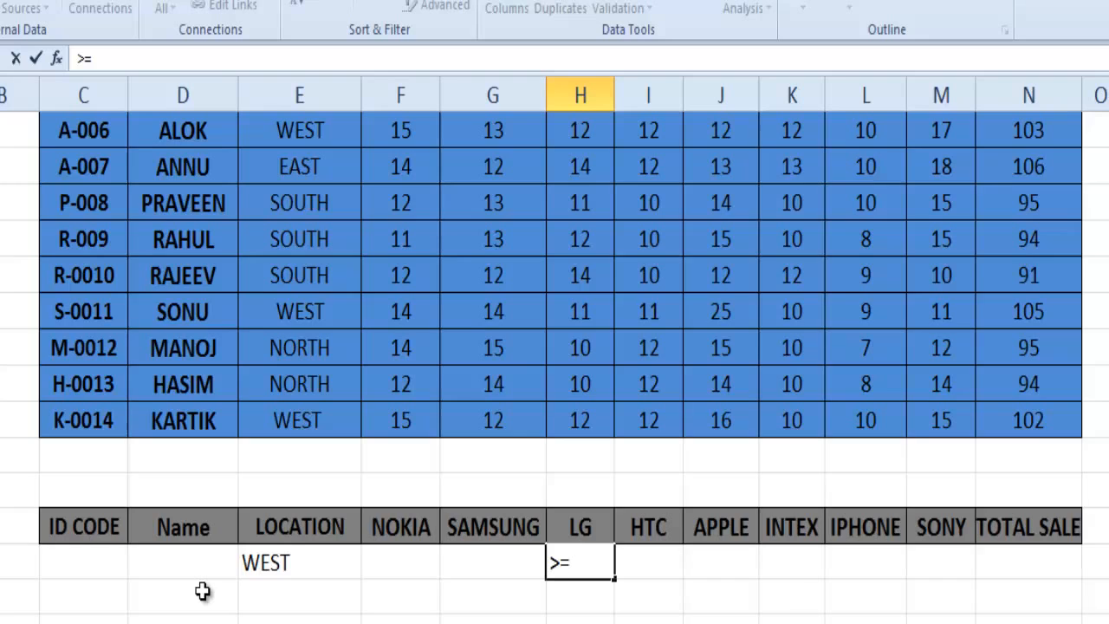
pyautogui.write('10')
pyautogui.press('Return')
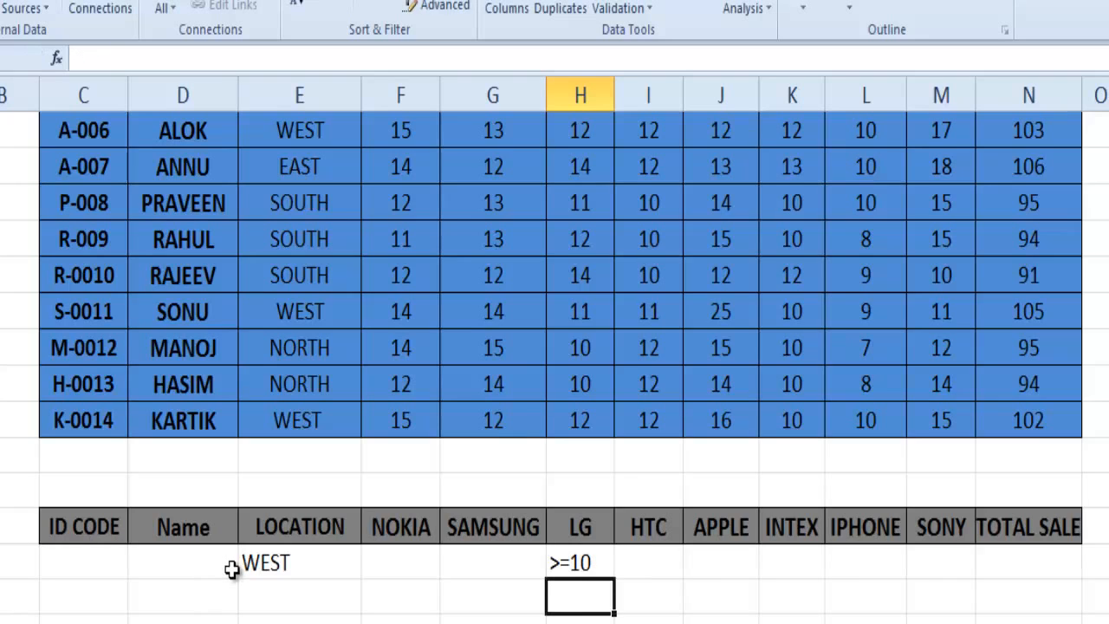
# Step: Enter >=10 as the criterion for both HTC in cell I23 and APPLE in cell J23
pyautogui.press('Up')
pyautogui.press('Right')
pyautogui.write('>')
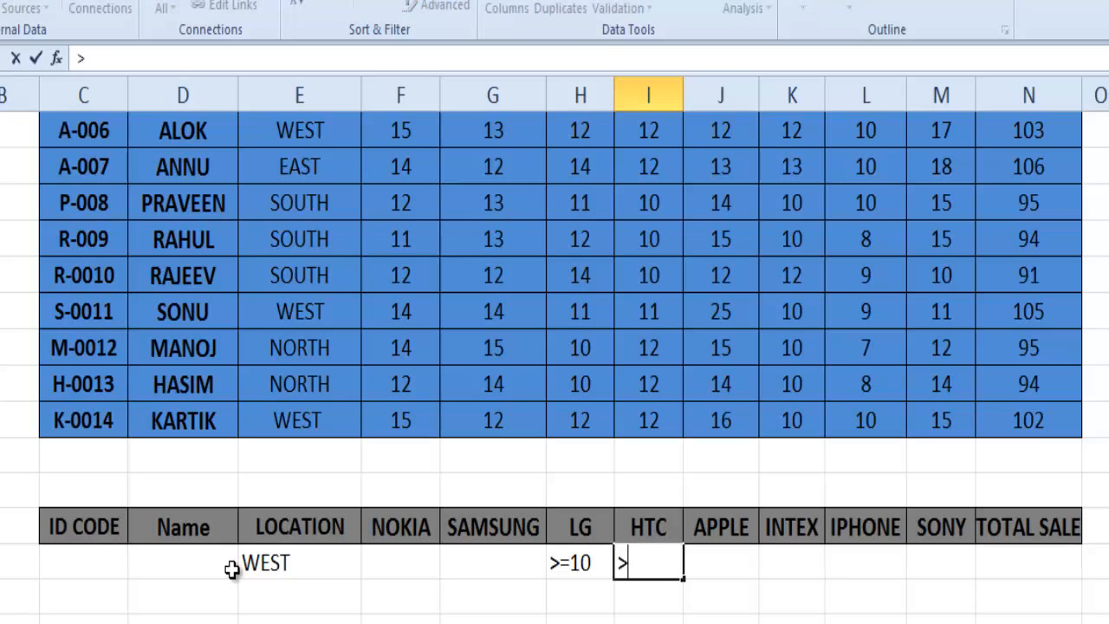
pyautogui.write('=10')
pyautogui.press('Right')
pyautogui.write('>=1')
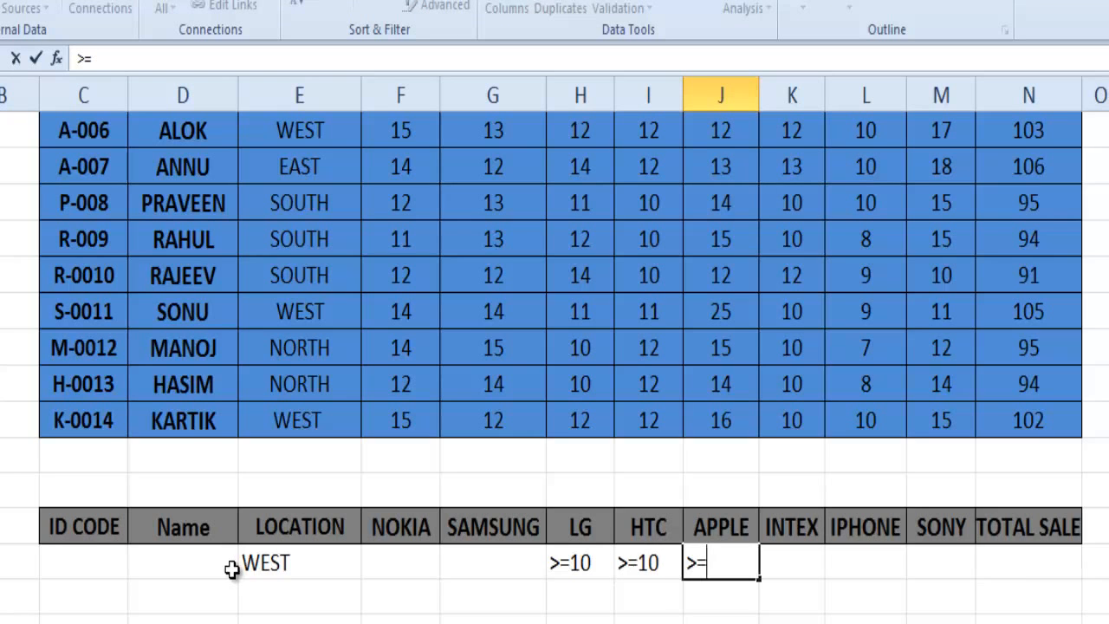
pyautogui.write('0')
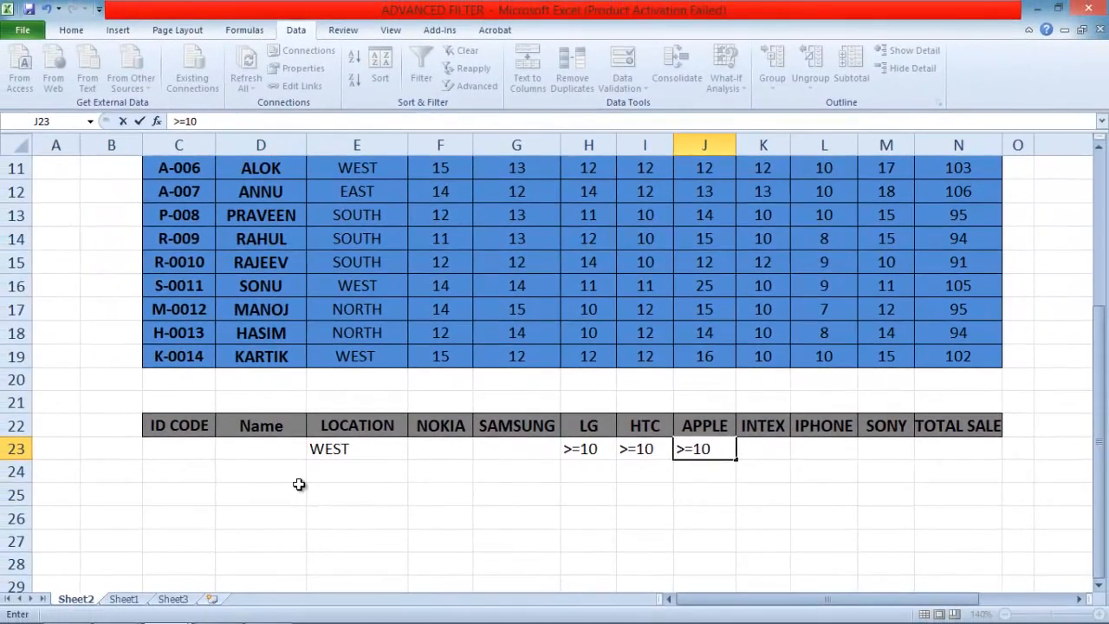
# Step: Start an Advanced Filter from a cell inside the sales table, keeping C22:N23 as the criteria range
pyautogui.scroll(3, 299, 485)
pyautogui.click(281, 338)
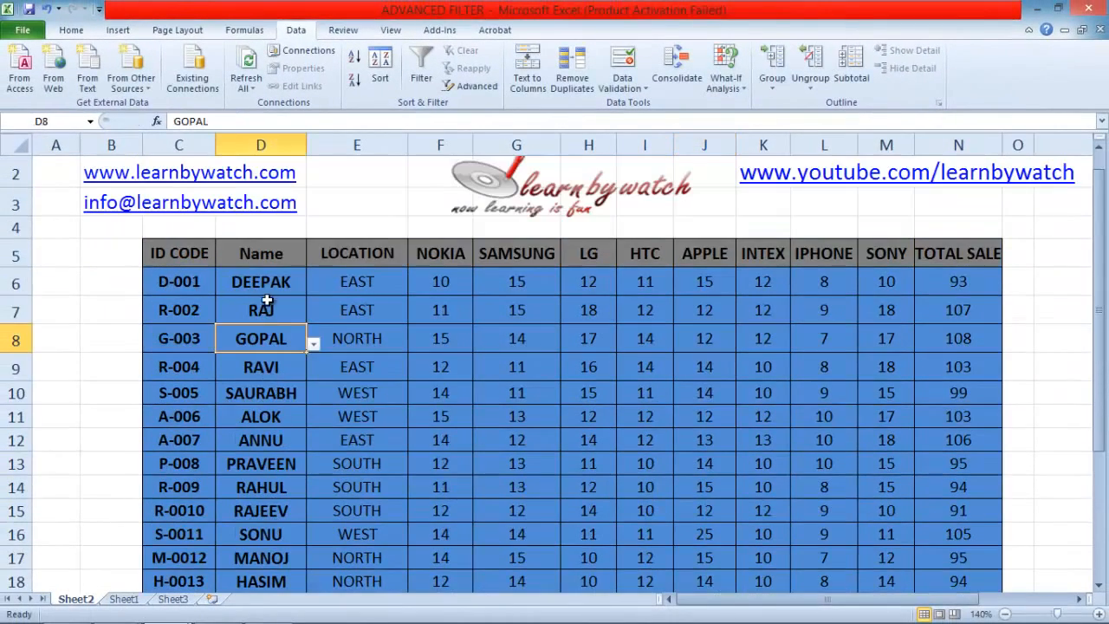
pyautogui.click(265, 311)
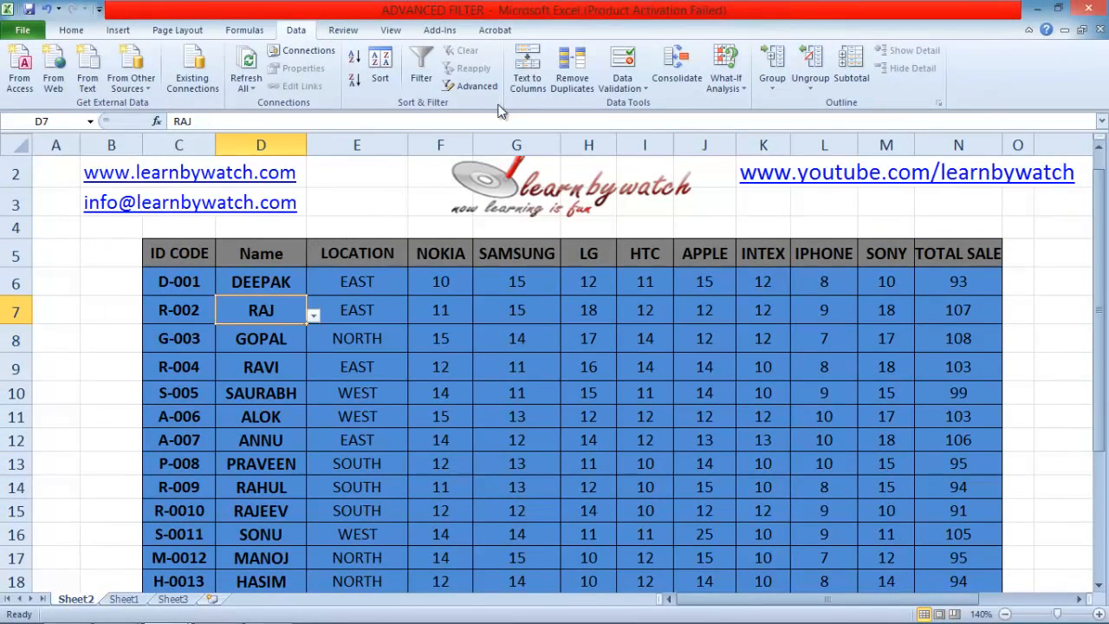
pyautogui.click(476, 86)
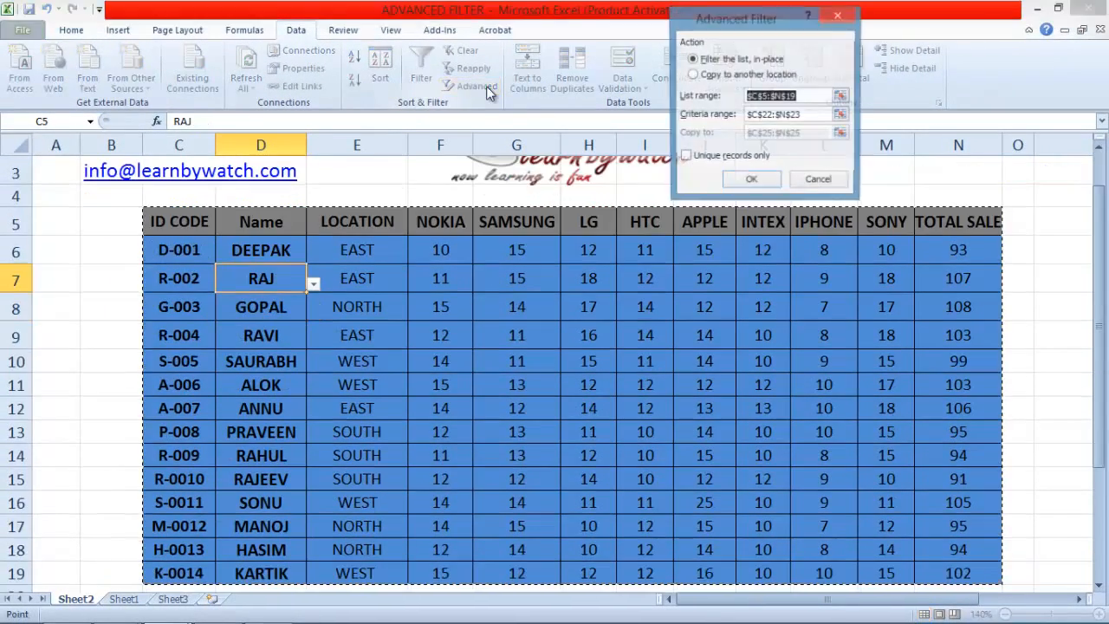
pyautogui.click(804, 116)
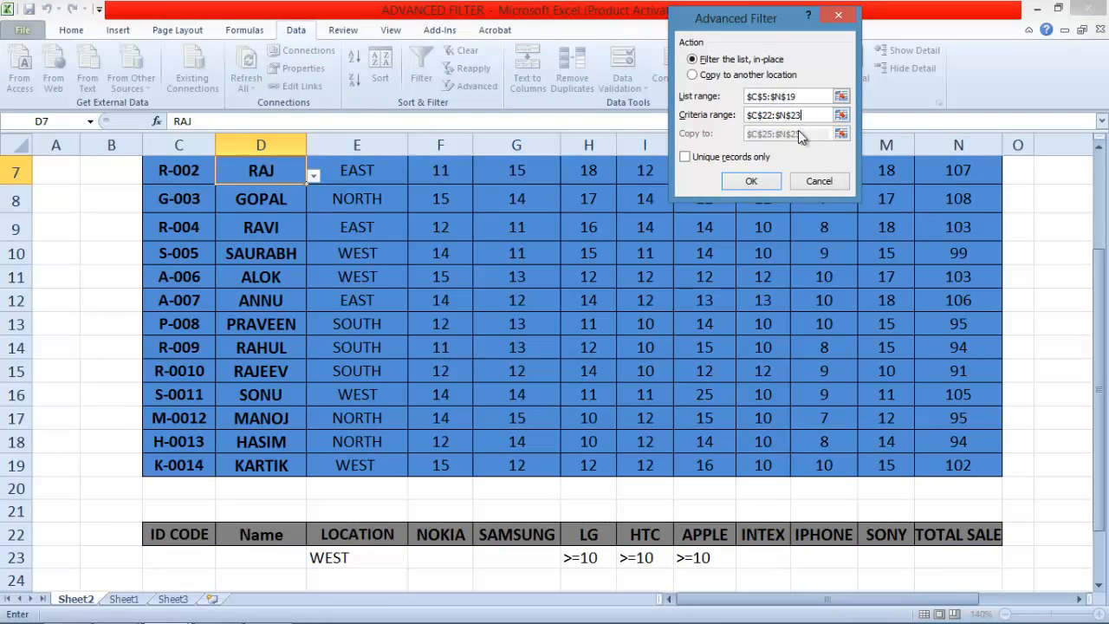
# Step: Set the filter to copy its results to another location, replacing the destination with C25:N32, and run it
pyautogui.click(693, 76)
pyautogui.moveTo(808, 134); pyautogui.dragTo(743, 142)
pyautogui.doubleClick(751, 141)
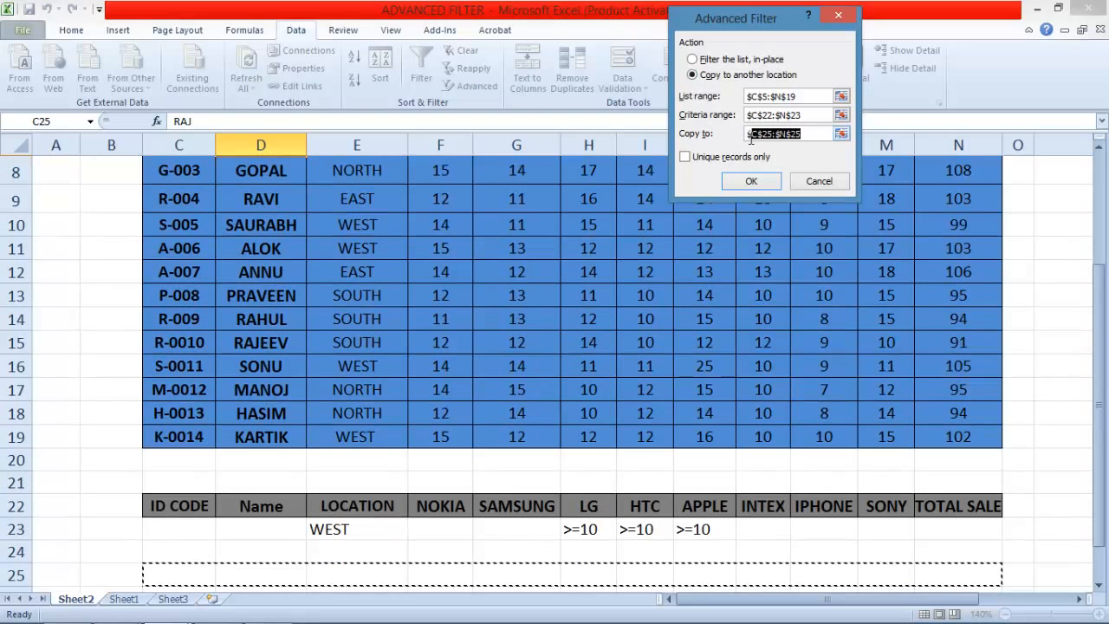
pyautogui.press('BackSpace')
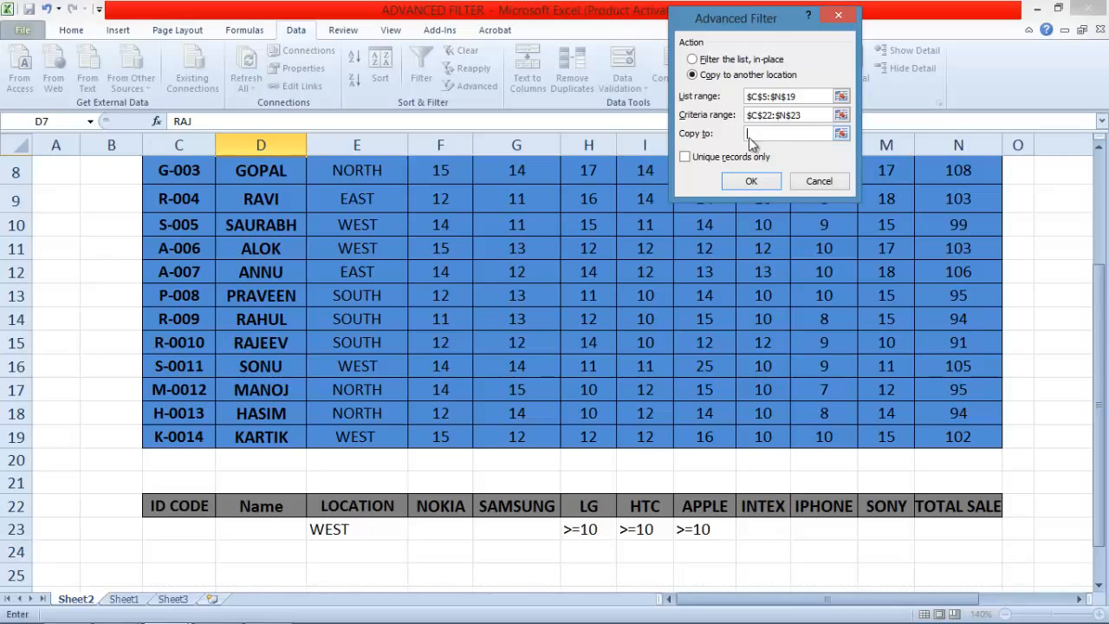
pyautogui.scroll(-2, 758, 167)
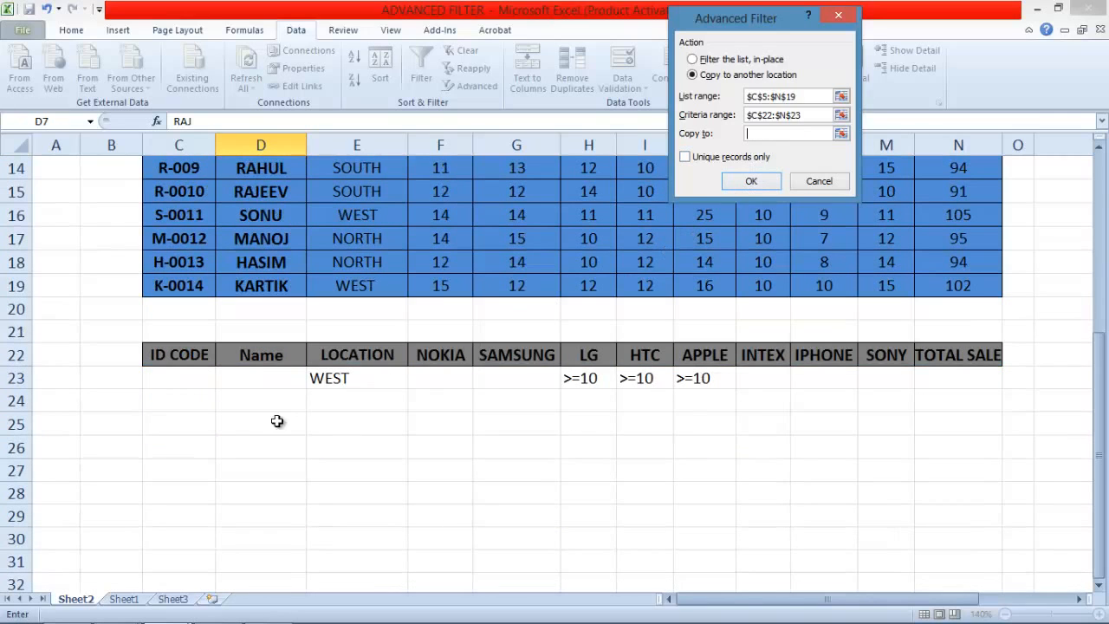
pyautogui.moveTo(168, 427); pyautogui.dragTo(931, 587)
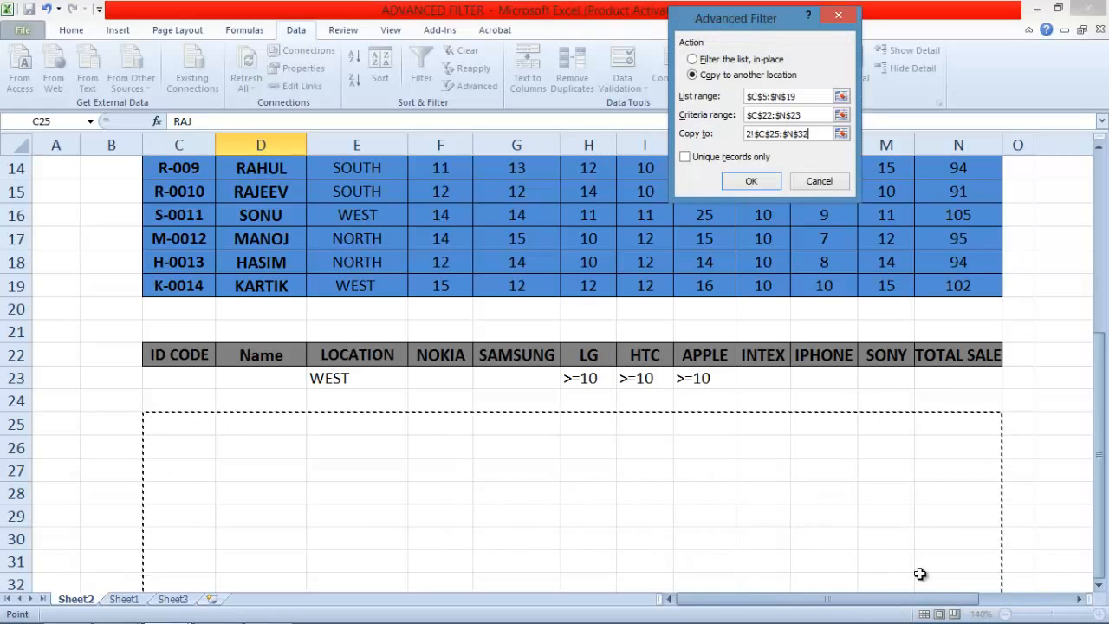
pyautogui.click(749, 181)
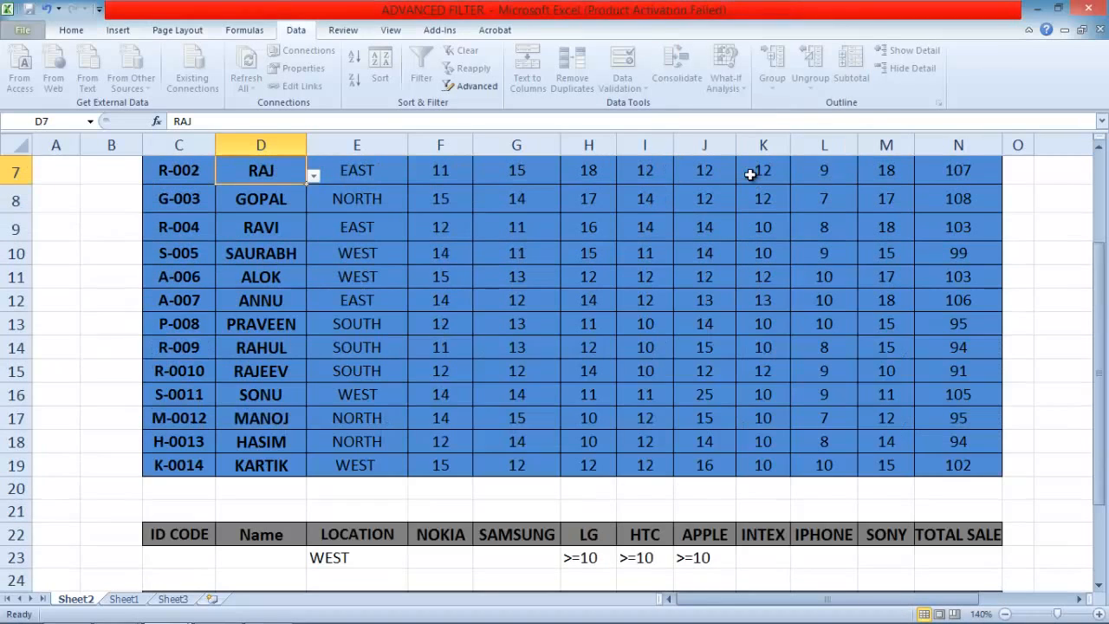
pyautogui.scroll(-2, 718, 368)
pyautogui.scroll(-2, 719, 368)
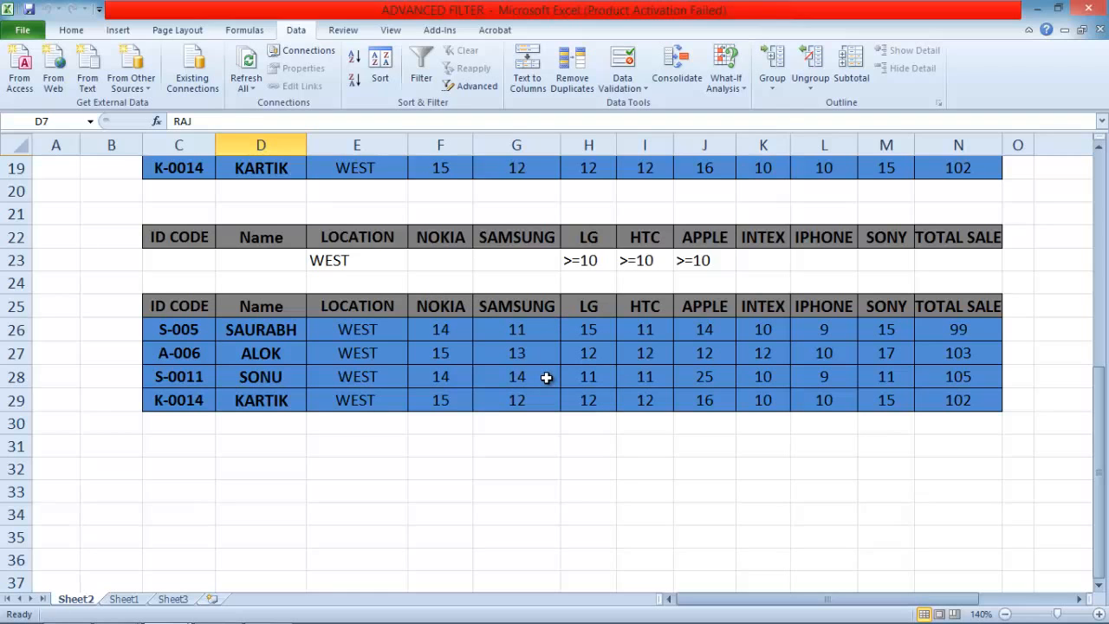
# Step: Switch to Sheet1 and examine the student marks table and the blank criteria cells under the copied headers
pyautogui.click(120, 606)
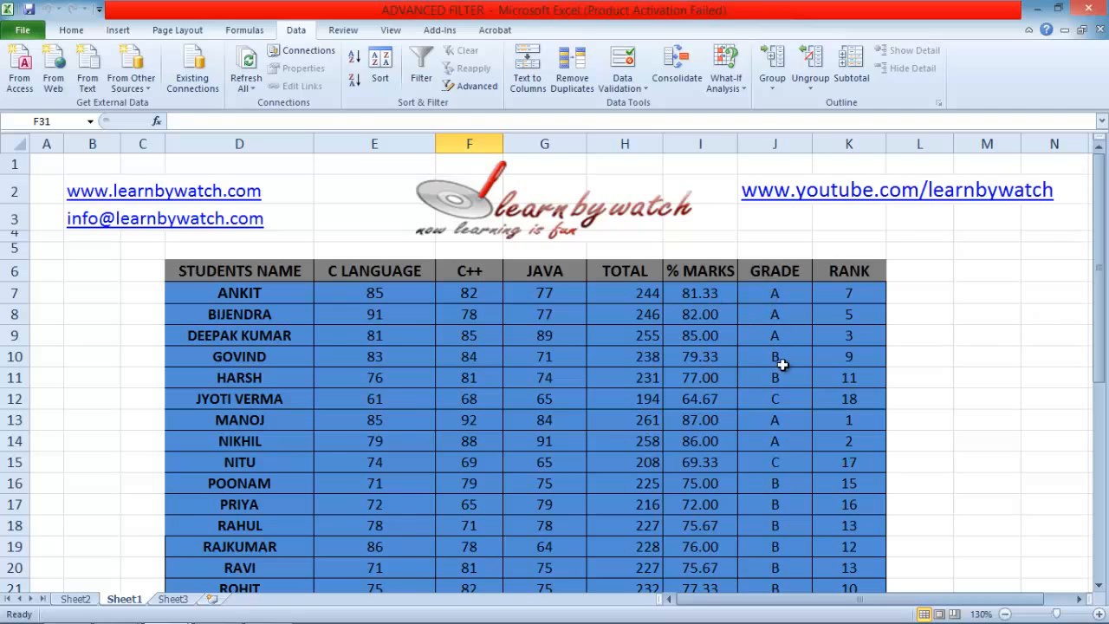
pyautogui.scroll(-4, 844, 297)
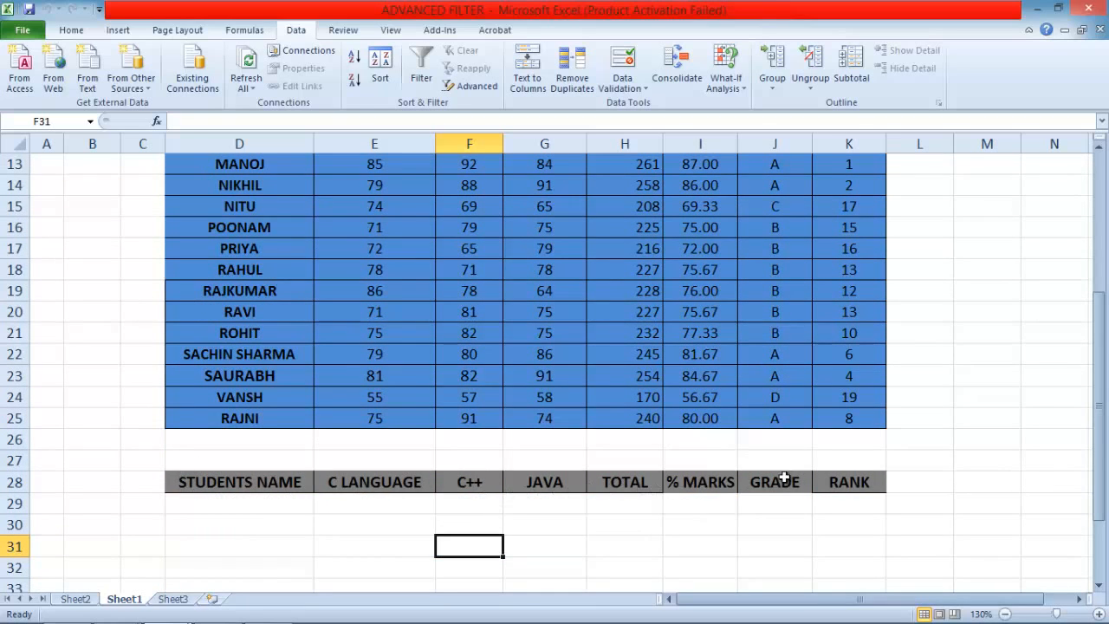
pyautogui.scroll(4, 649, 465)
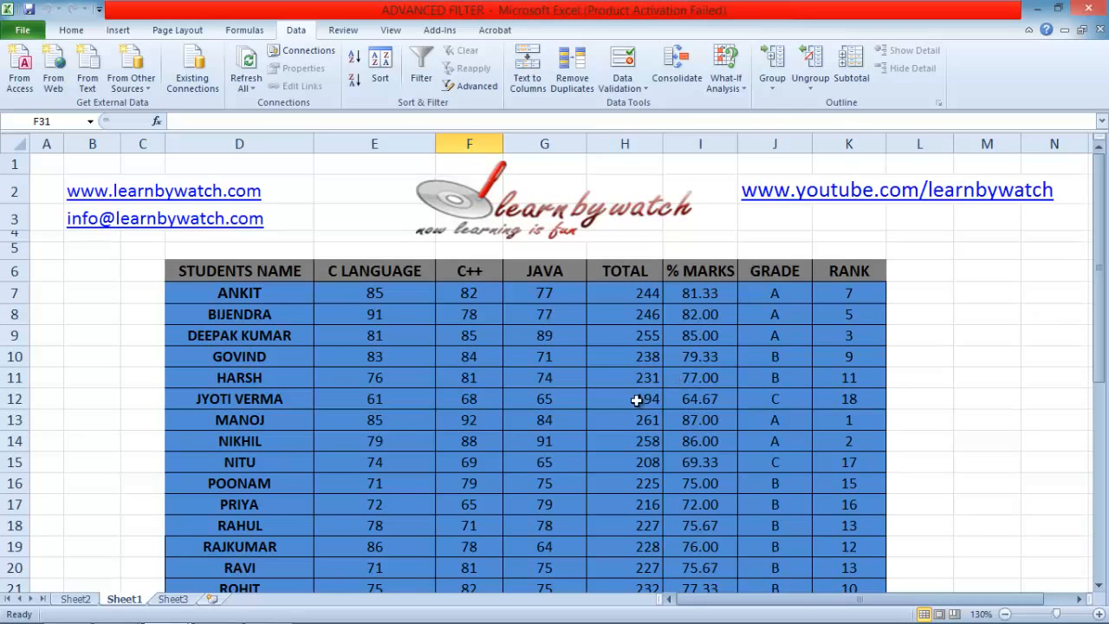
pyautogui.scroll(-5, 456, 460)
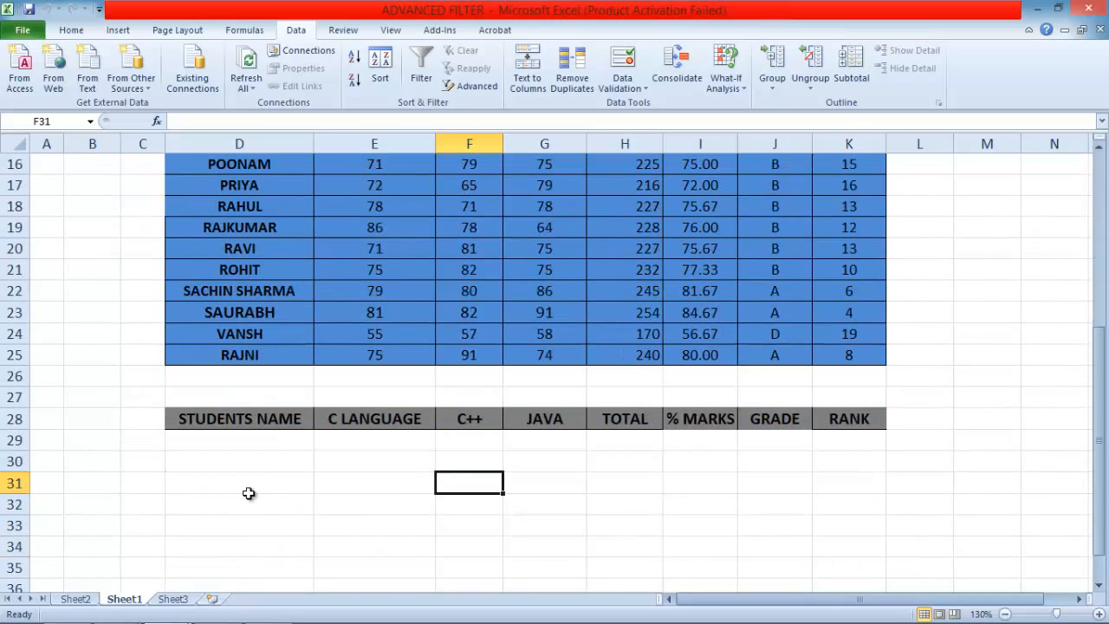
pyautogui.click(248, 445)
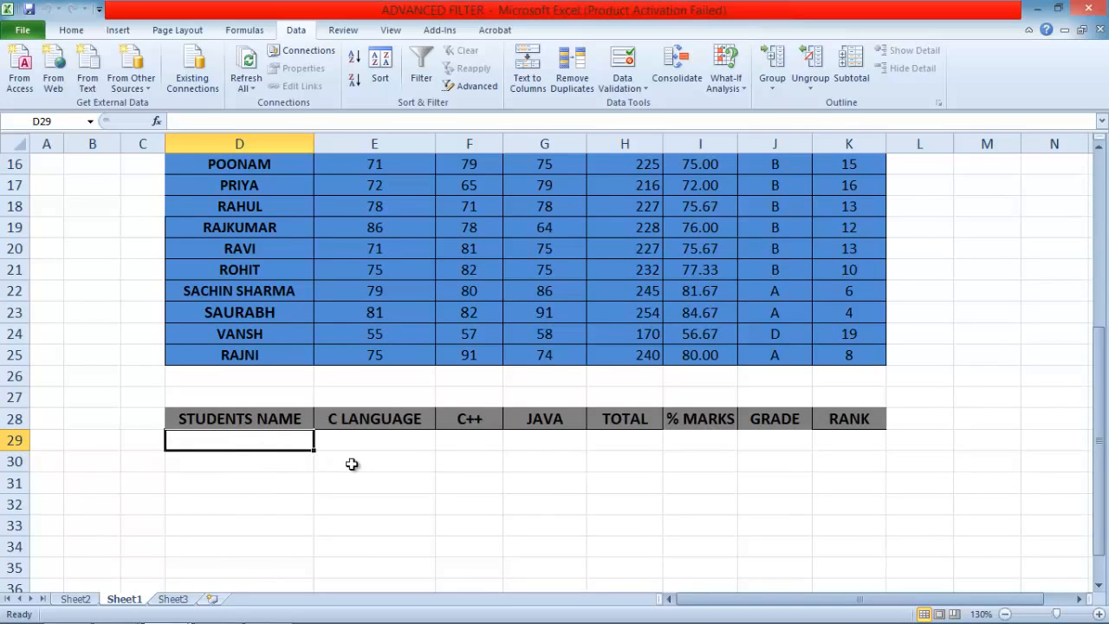
pyautogui.click(756, 442)
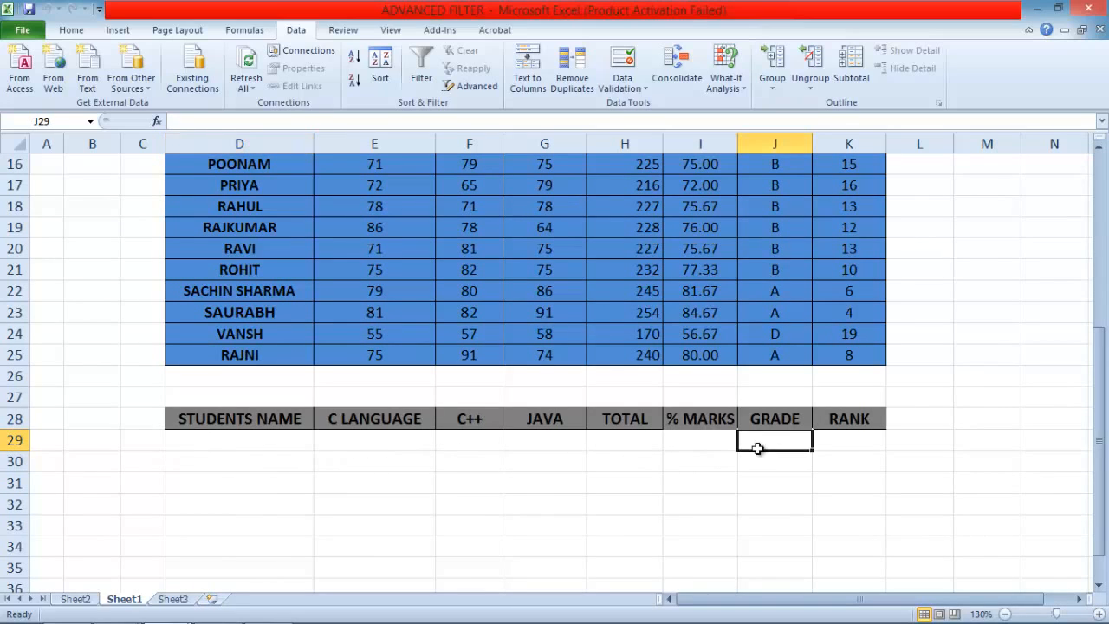
pyautogui.click(697, 444)
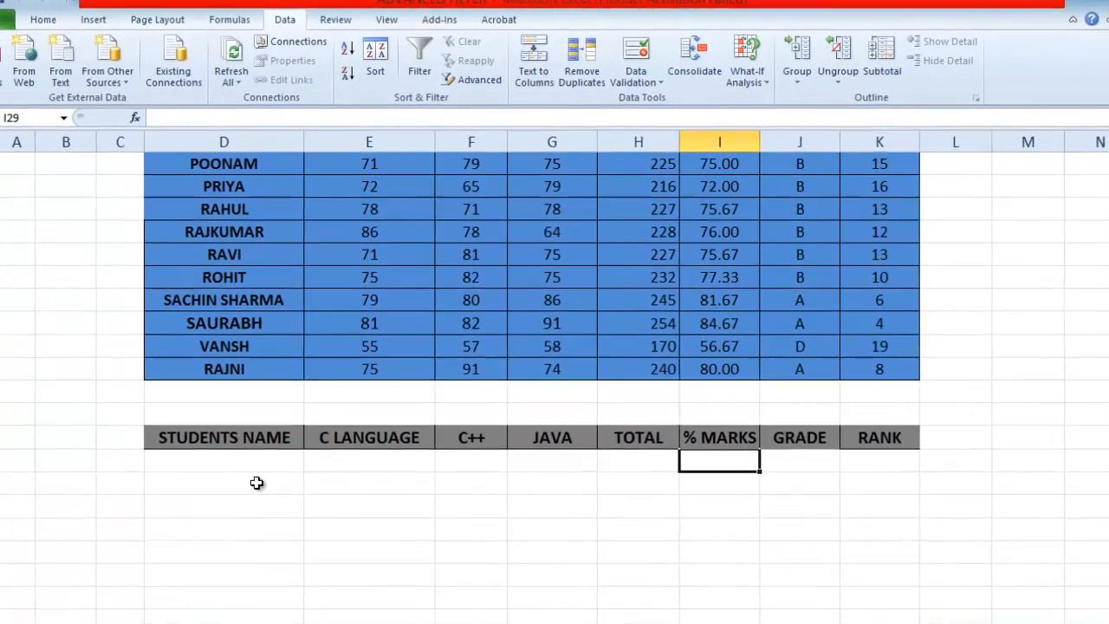
# Step: Enter ="R*" as the STUDENTS NAME criterion in cell D29
pyautogui.click(251, 445)
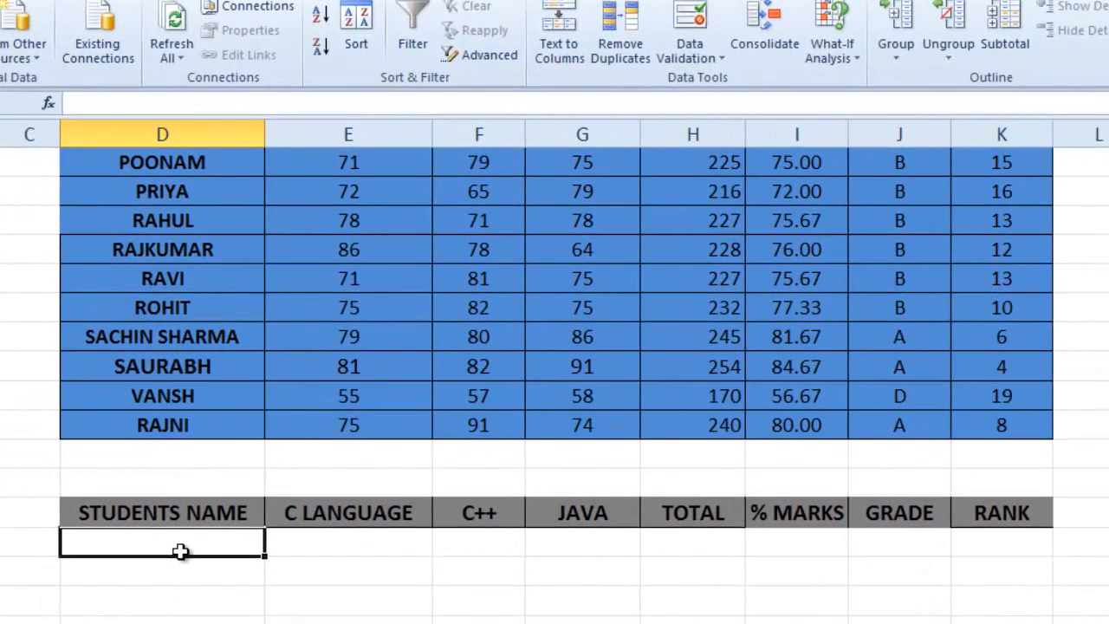
pyautogui.write('=')
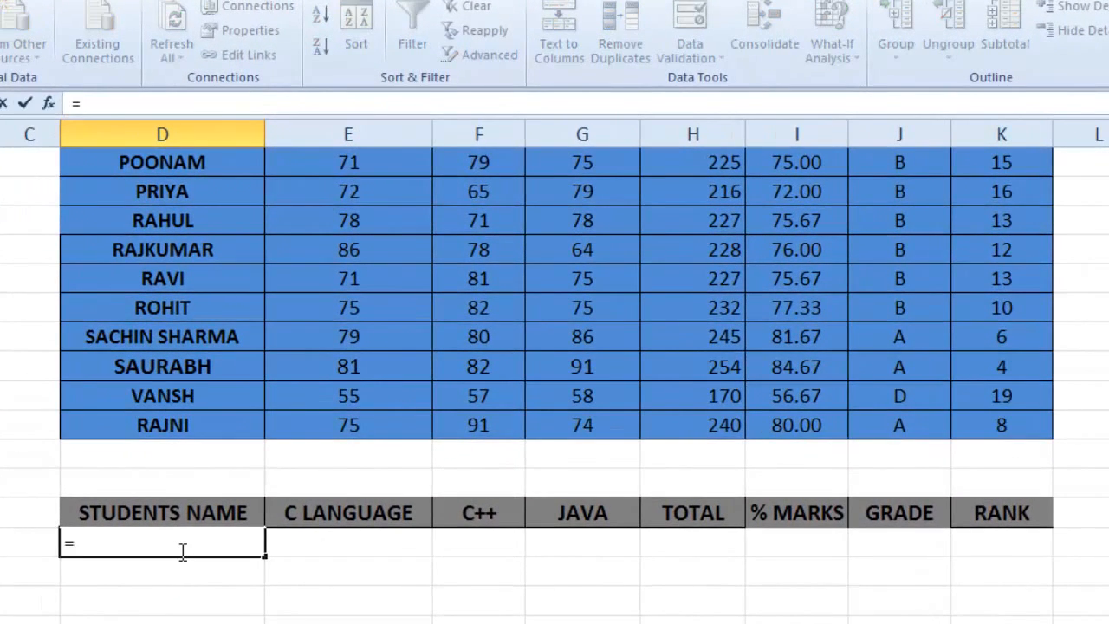
pyautogui.write('"R*')
pyautogui.press('Return')
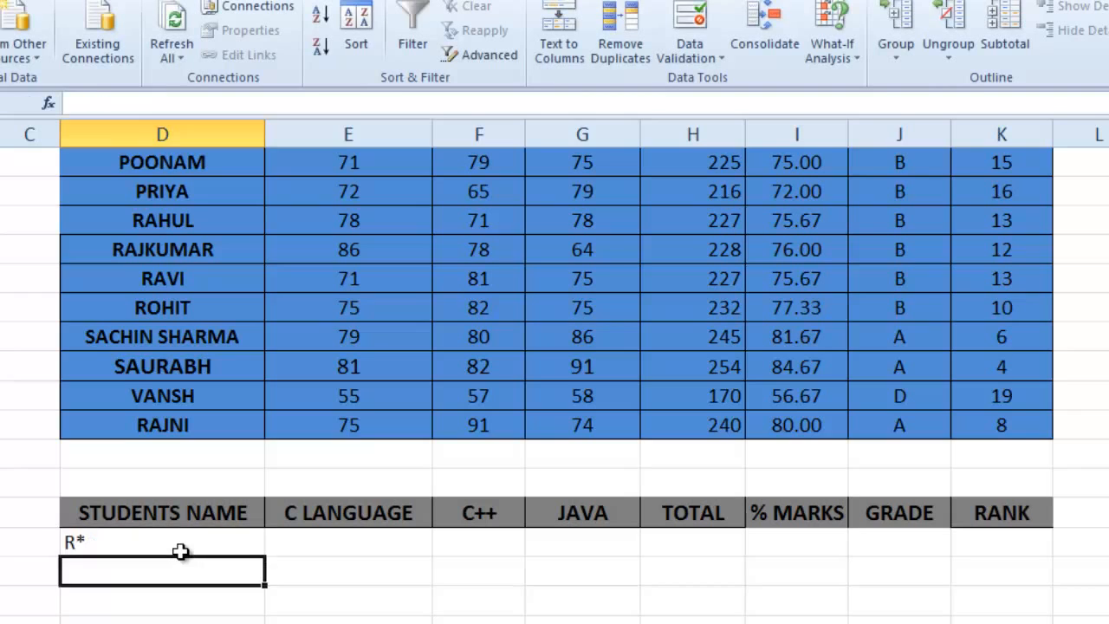
# Step: Enter >=80 as the % MARKS criterion in cell I29
pyautogui.press('Right')
pyautogui.press('Right')
pyautogui.press('Right')
pyautogui.press('Right')
pyautogui.press('Right')
pyautogui.press('Up')
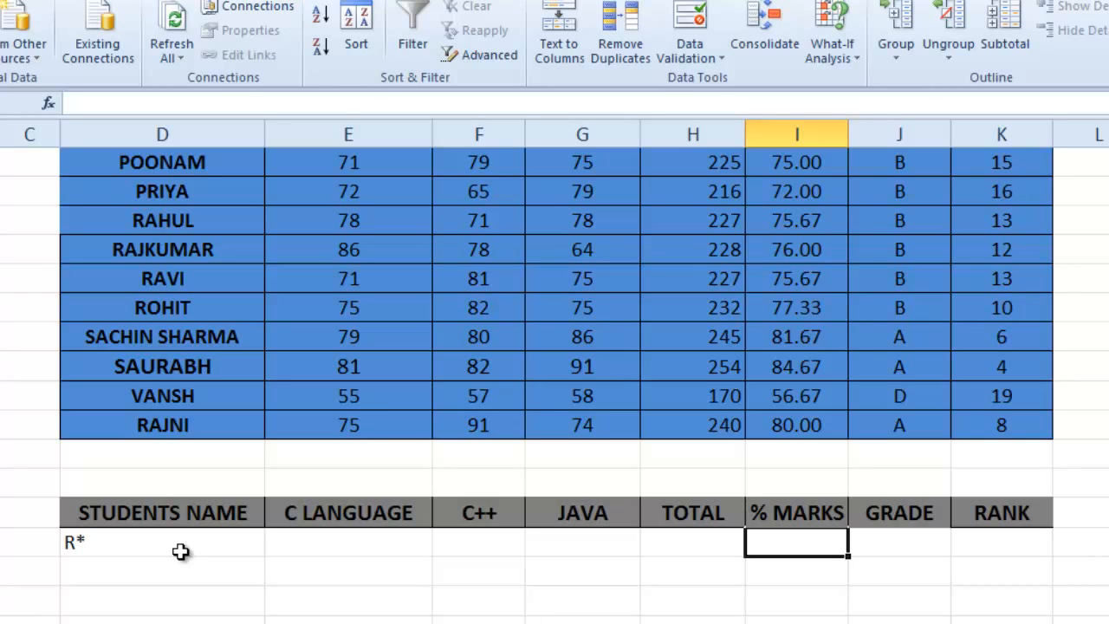
pyautogui.write('>')
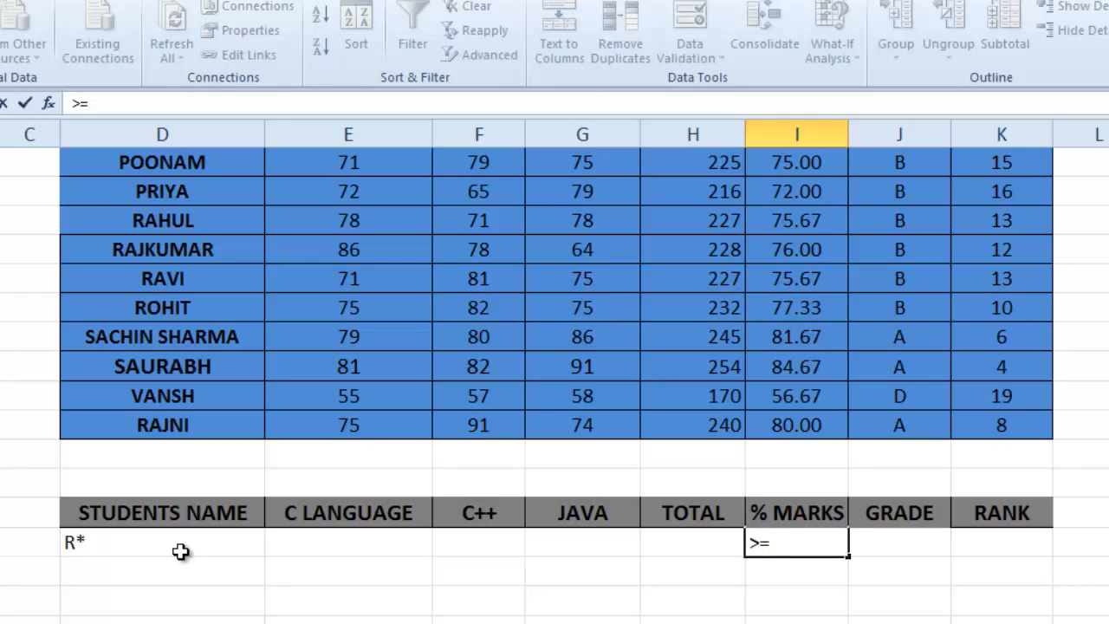
pyautogui.write('=80')
pyautogui.press('Tab')
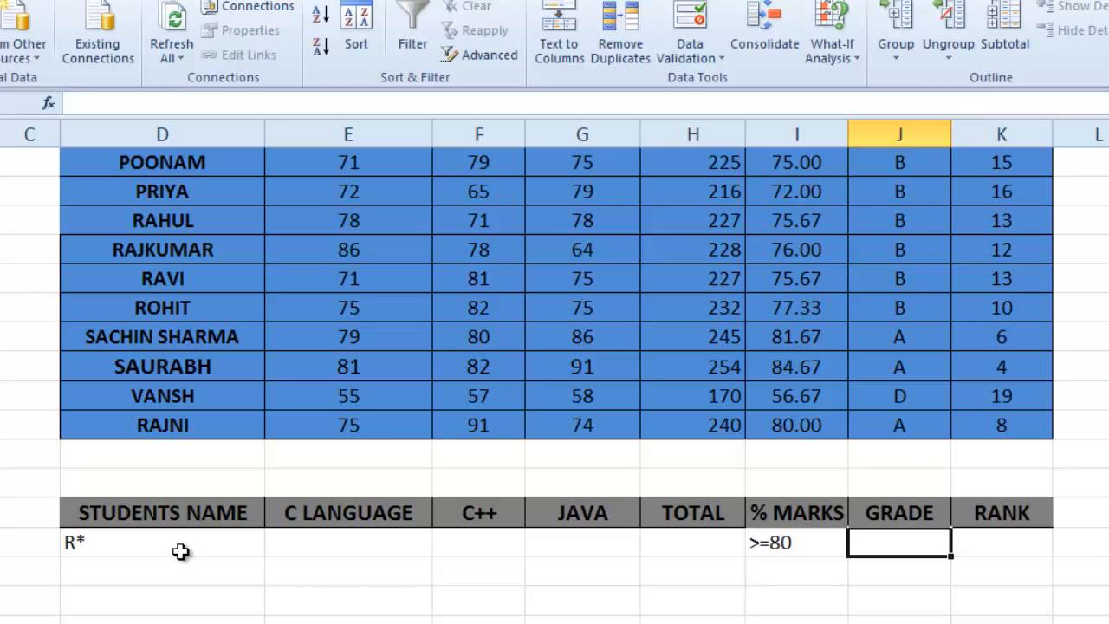
# Step: Enter ="A" as the GRADE criterion in cell J29
pyautogui.write('=')
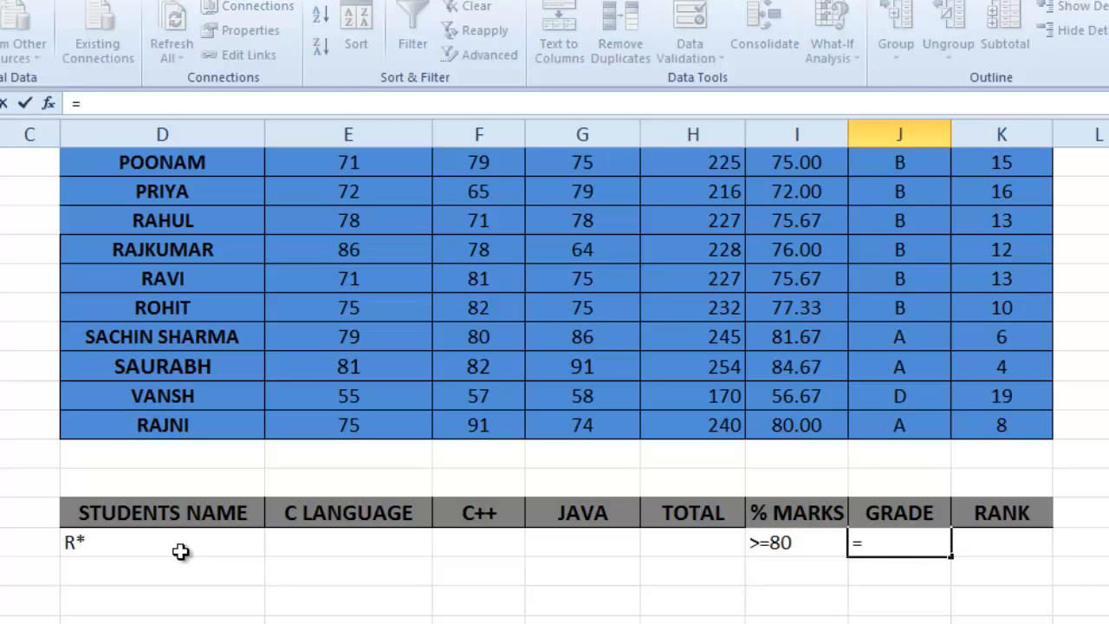
pyautogui.write('"A"')
pyautogui.press('Return')
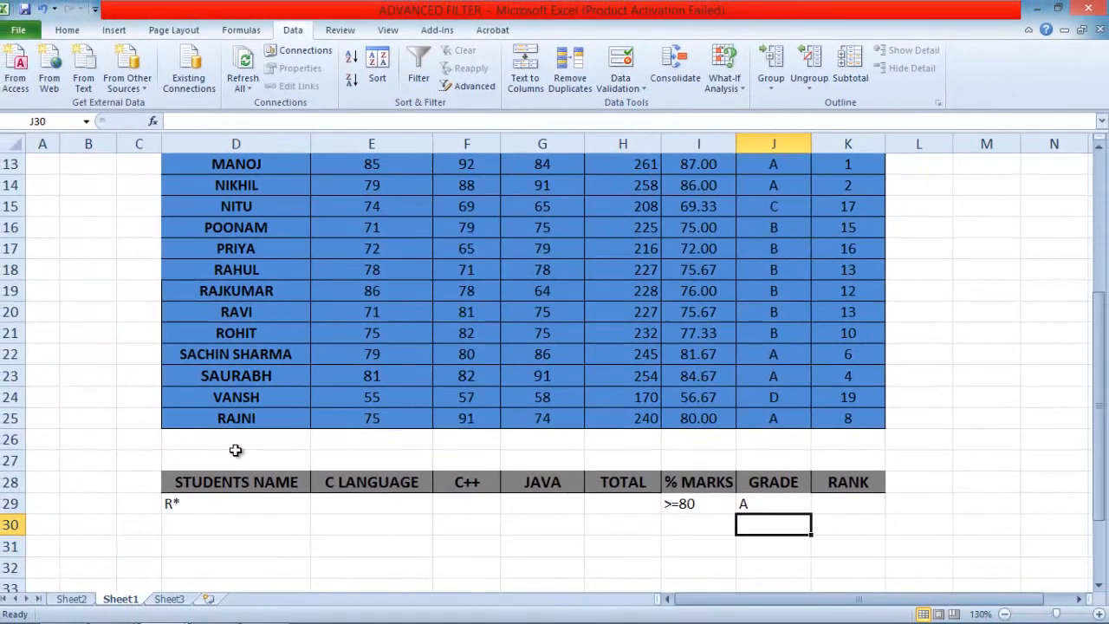
# Step: Start an Advanced Filter from a cell inside the student marks table and select D28:K29 as the criteria range
pyautogui.scroll(4, 223, 468)
pyautogui.click(247, 355)
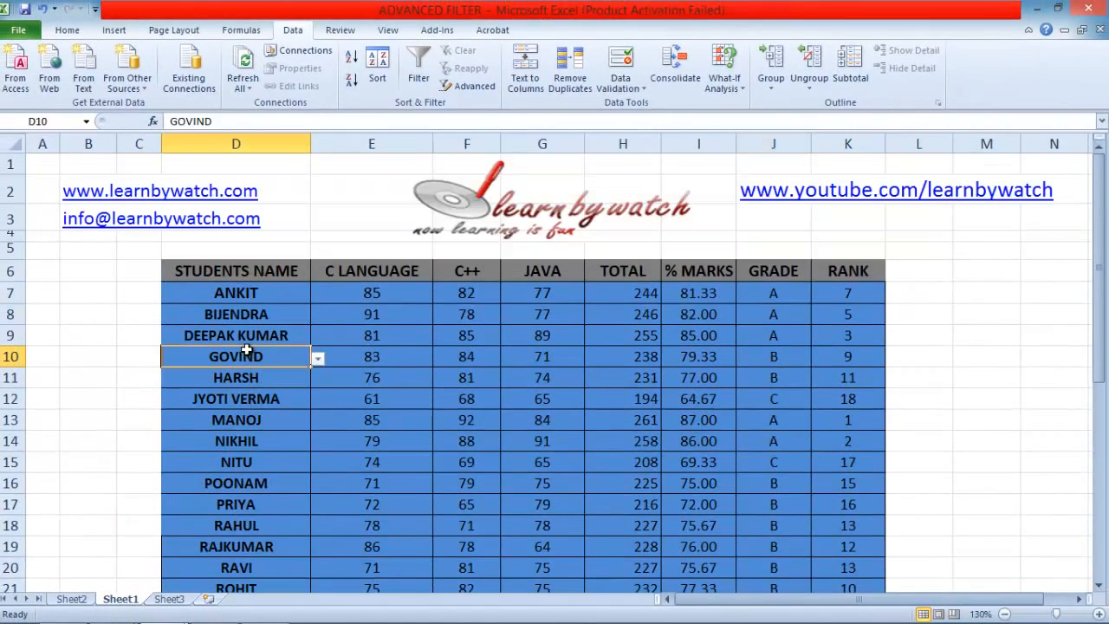
pyautogui.click(486, 88)
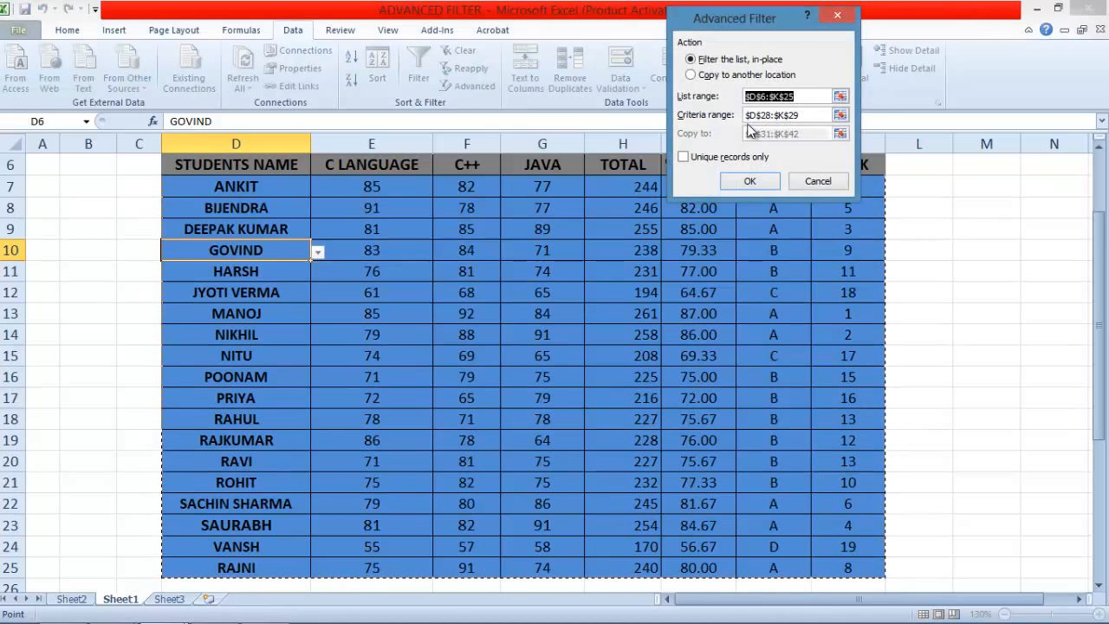
pyautogui.click(804, 115)
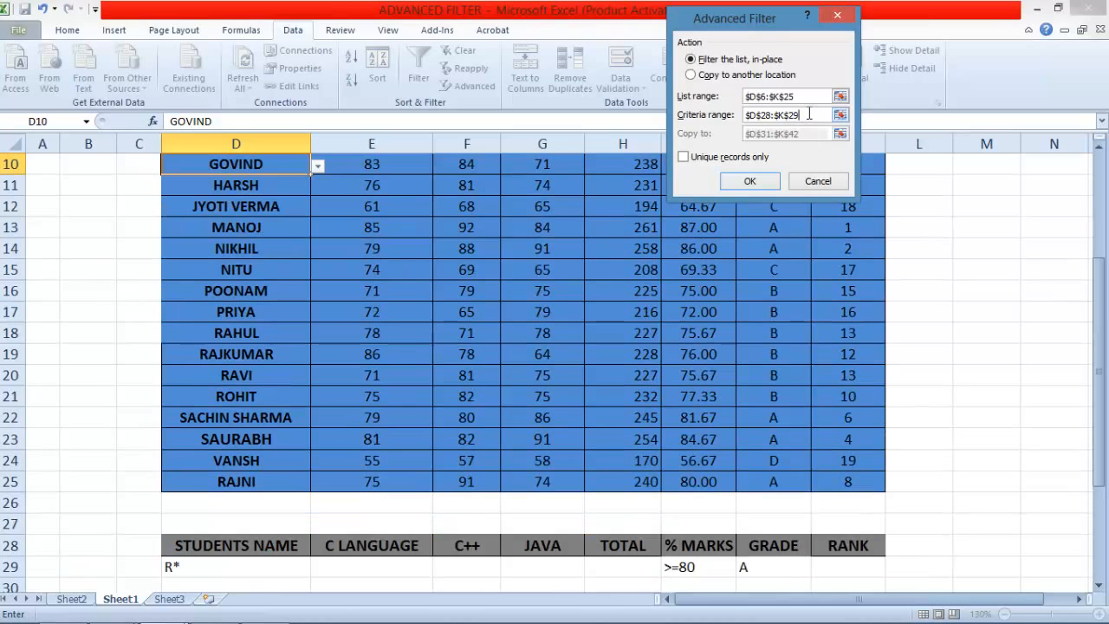
pyautogui.scroll(-3, 520, 346)
pyautogui.moveTo(199, 355); pyautogui.dragTo(823, 373)
pyautogui.scroll(2, 806, 208)
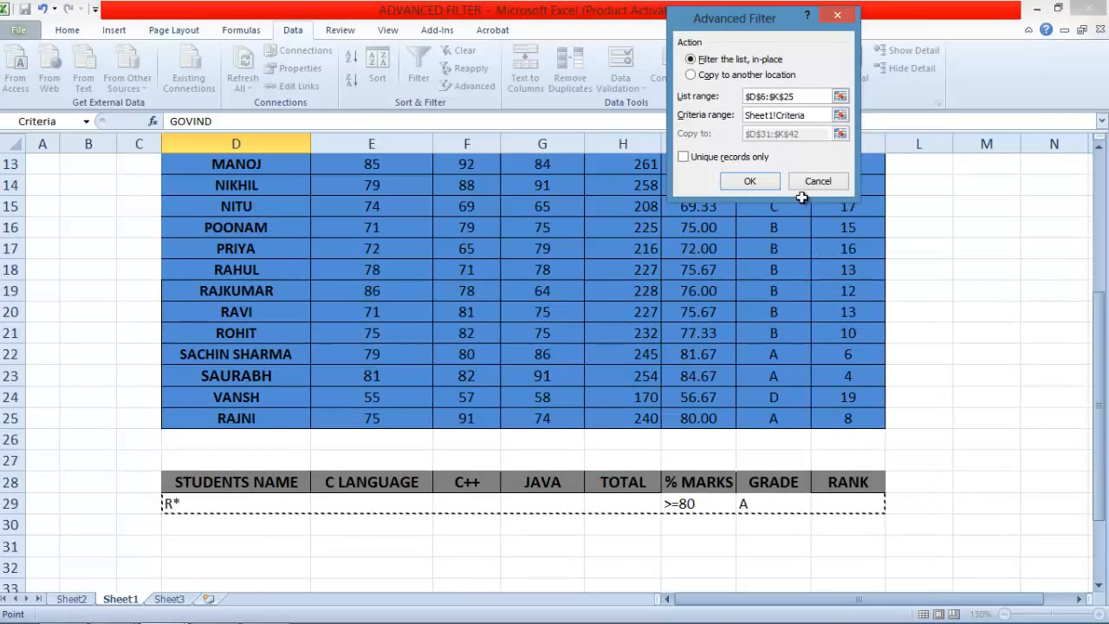
# Step: Set the Advanced Filter to copy to another location, with D31:K42 as the destination range, and run it
pyautogui.click(696, 74)
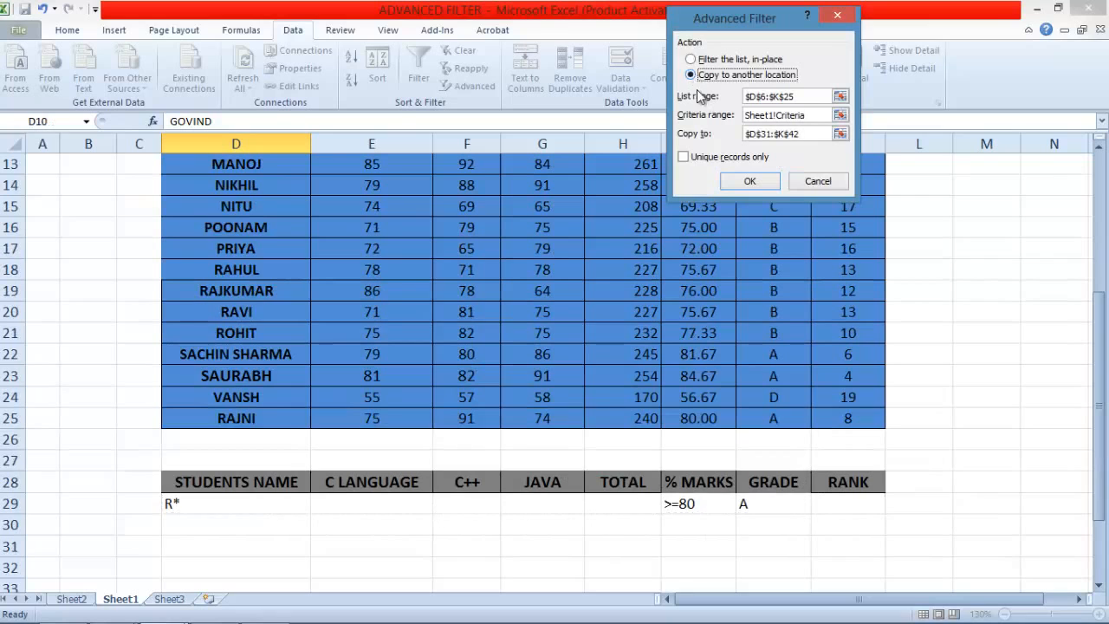
pyautogui.click(768, 133)
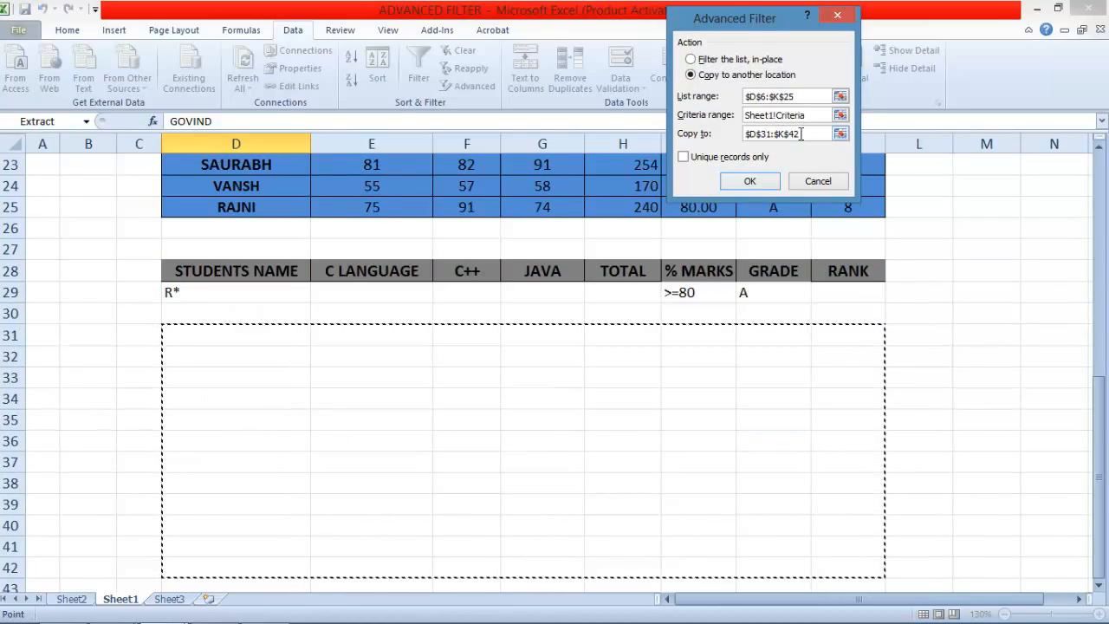
pyautogui.scroll(-1, 222, 275)
pyautogui.moveTo(223, 274); pyautogui.dragTo(845, 494)
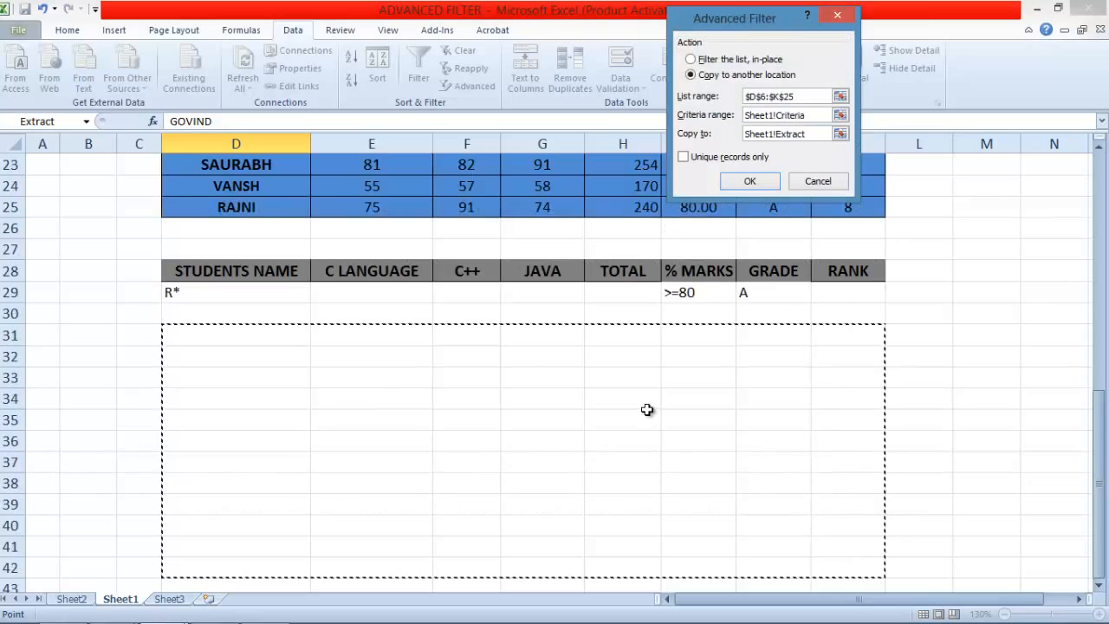
pyautogui.scroll(1, 676, 356)
pyautogui.click(750, 181)
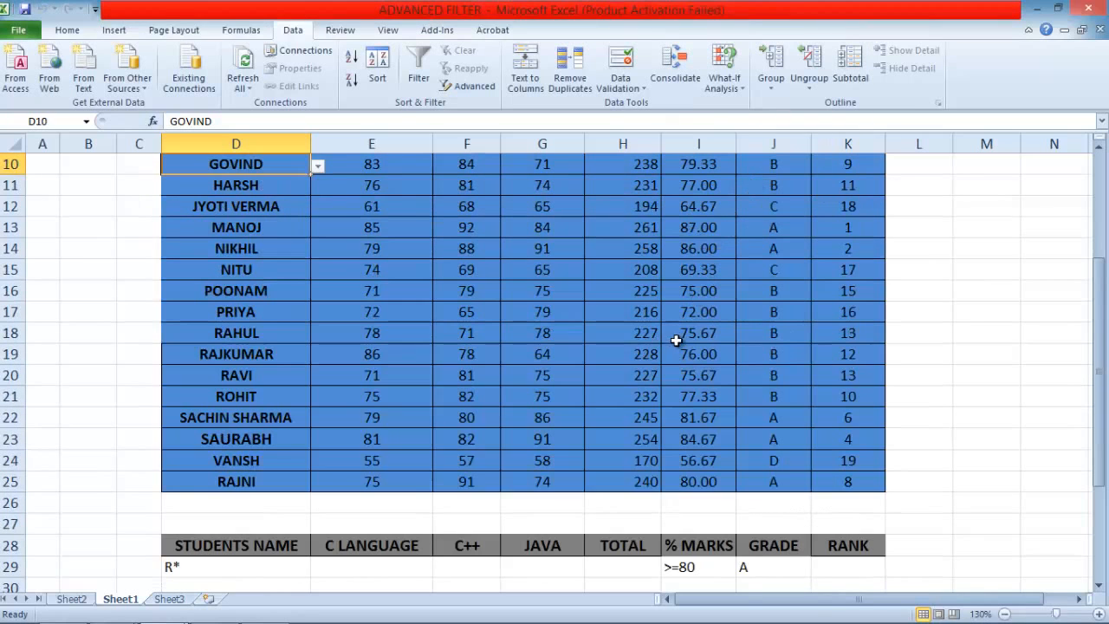
# Step: Compare the extracted record with the marks and grades of students whose names start with R in the source table
pyautogui.scroll(-2, 674, 342)
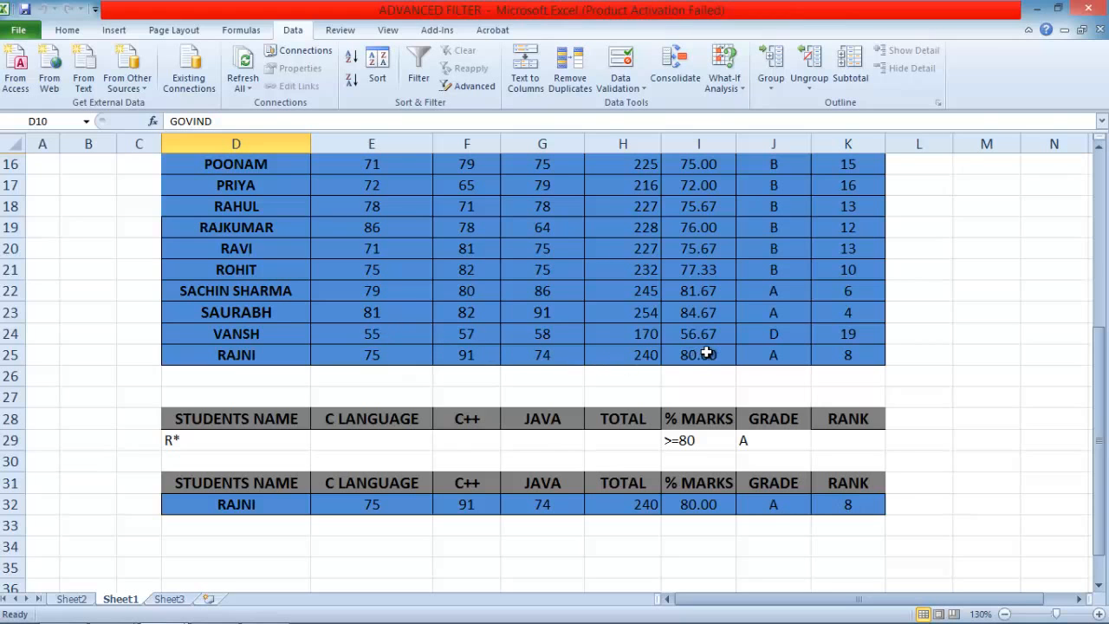
pyautogui.scroll(3, 705, 337)
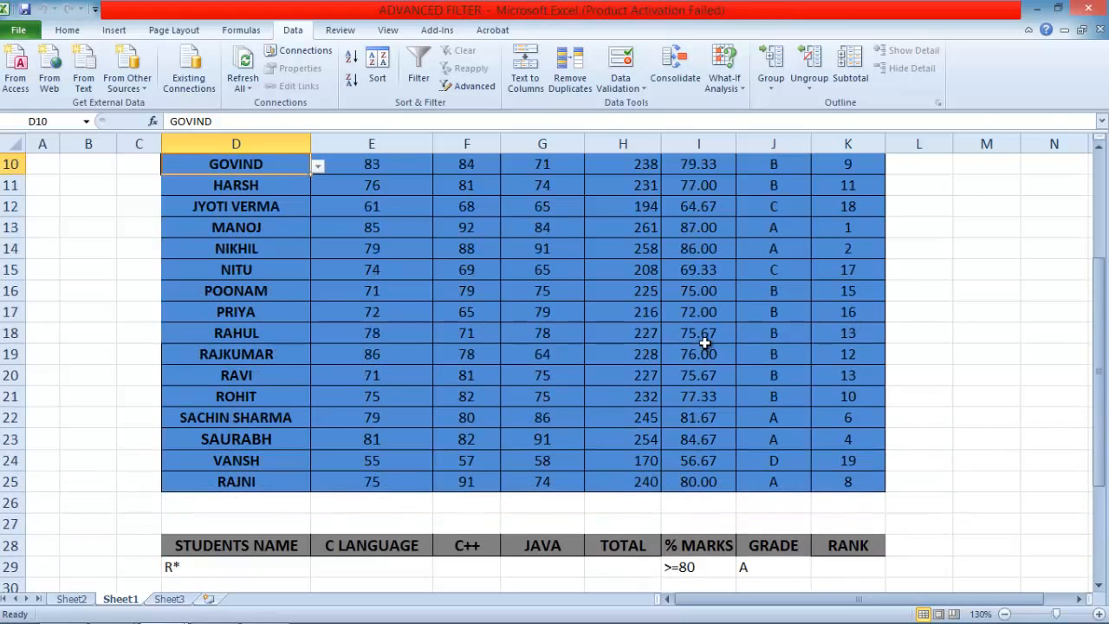
pyautogui.scroll(2, 310, 320)
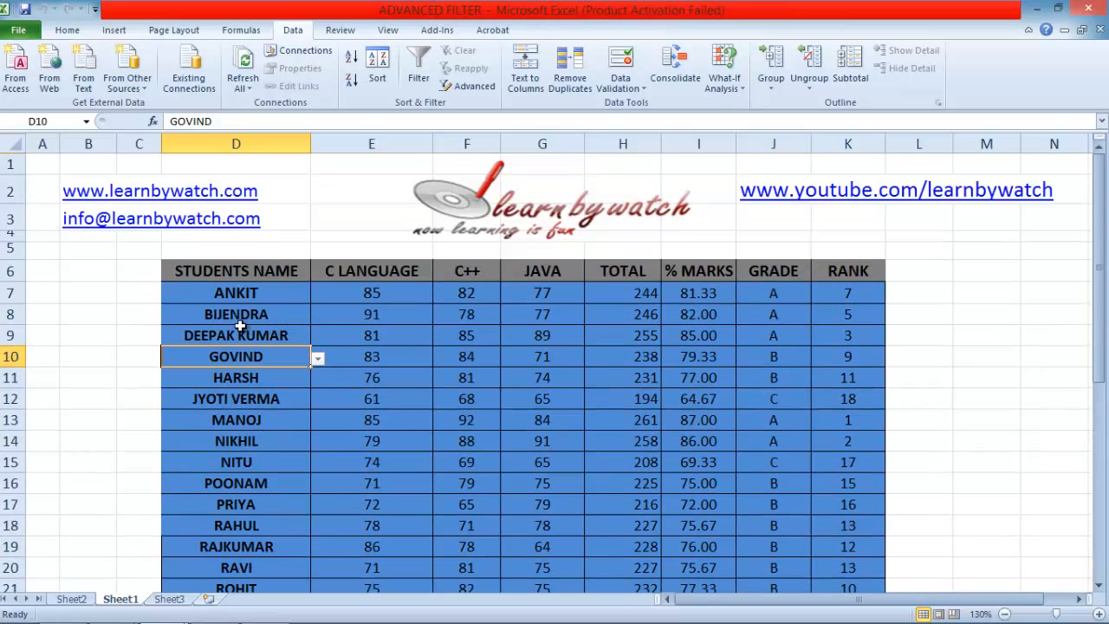
pyautogui.scroll(-1, 231, 450)
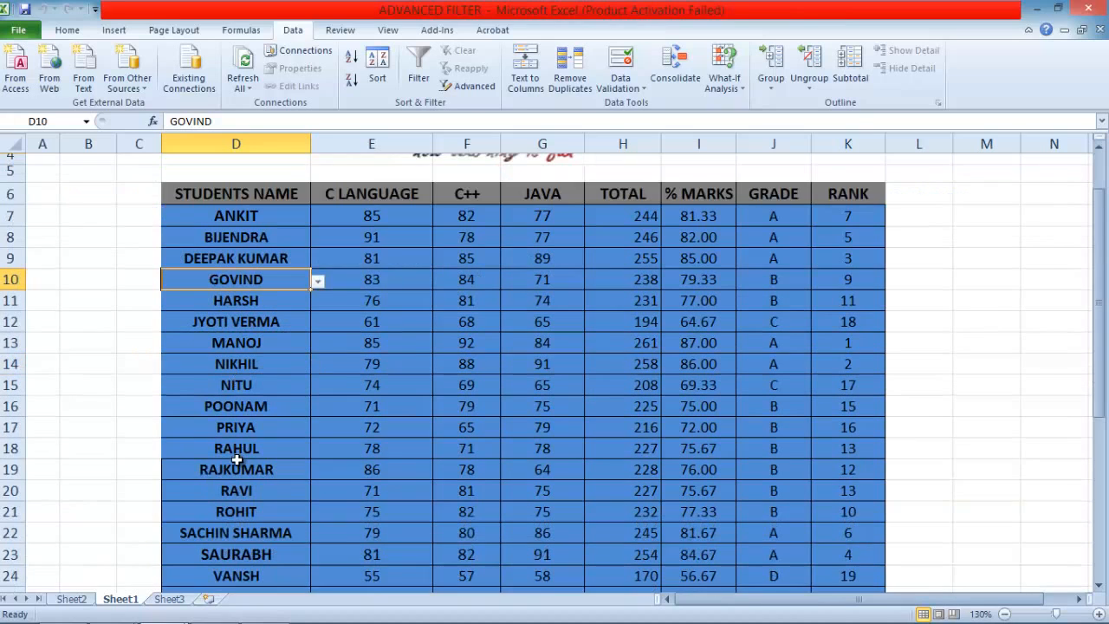
pyautogui.click(230, 474)
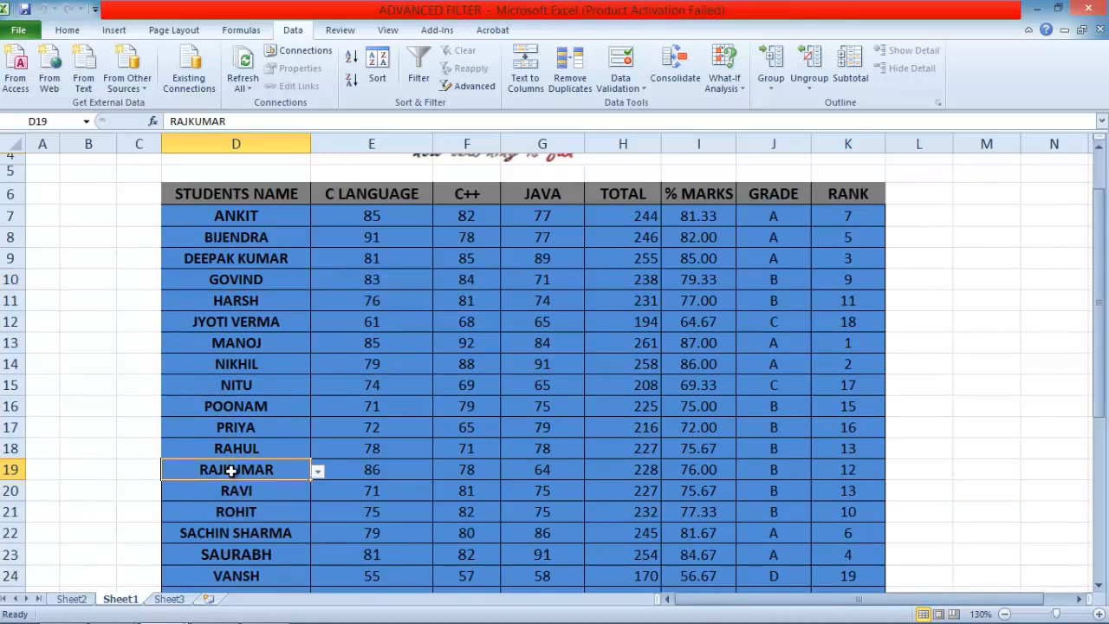
pyautogui.click(239, 451)
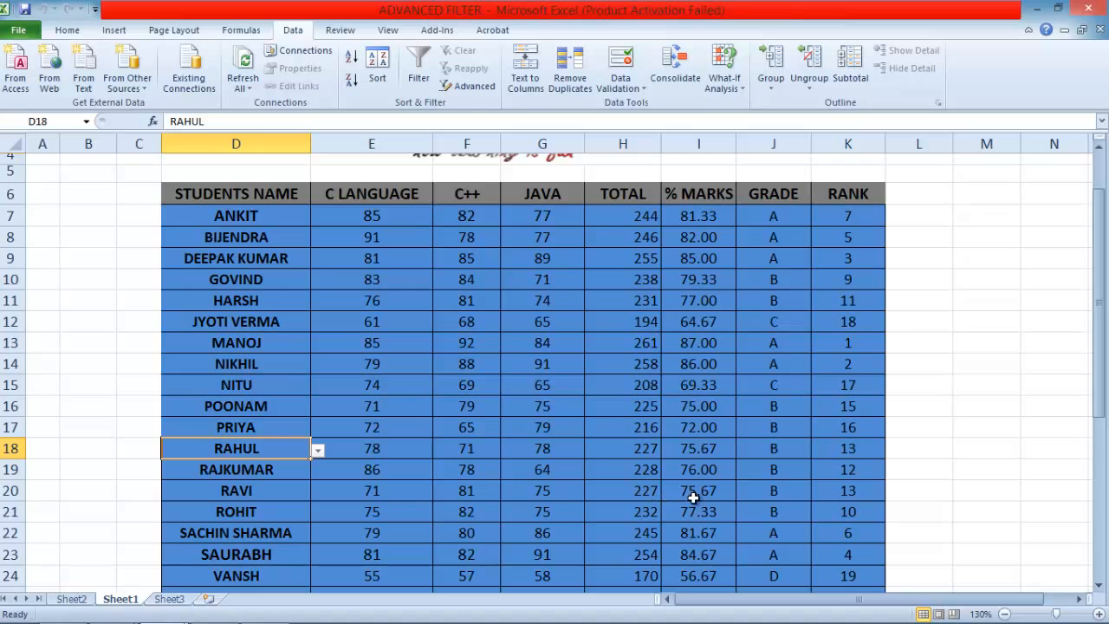
pyautogui.scroll(-1, 236, 555)
pyautogui.click(235, 546)
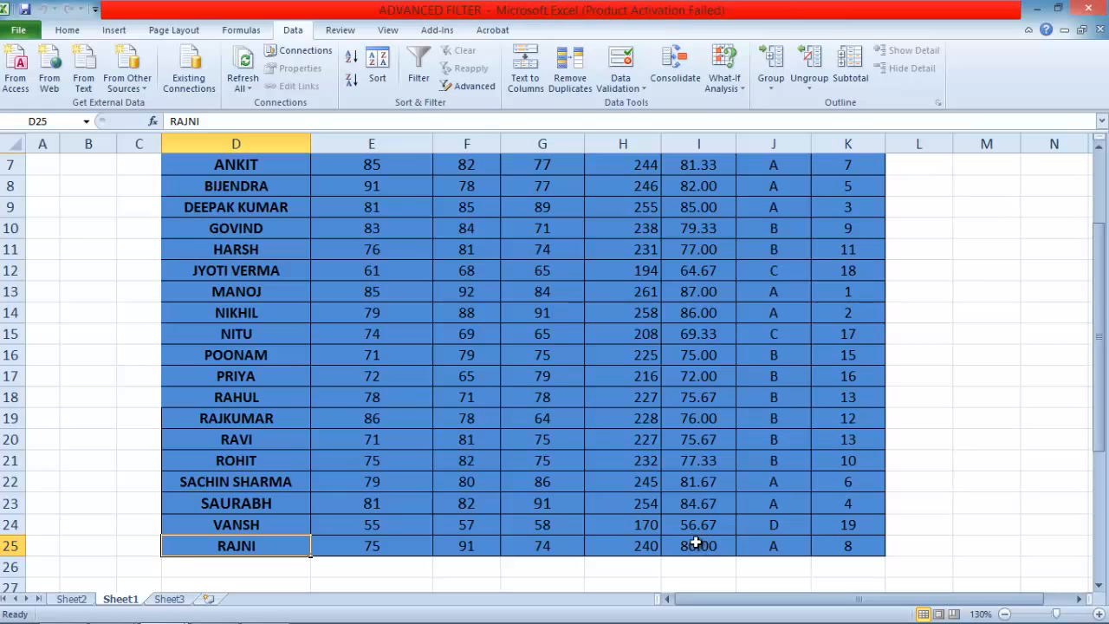
# Step: Review the name, % MARKS and GRADE criteria in row 29 against the extracted record and the source table
pyautogui.scroll(-2, 695, 543)
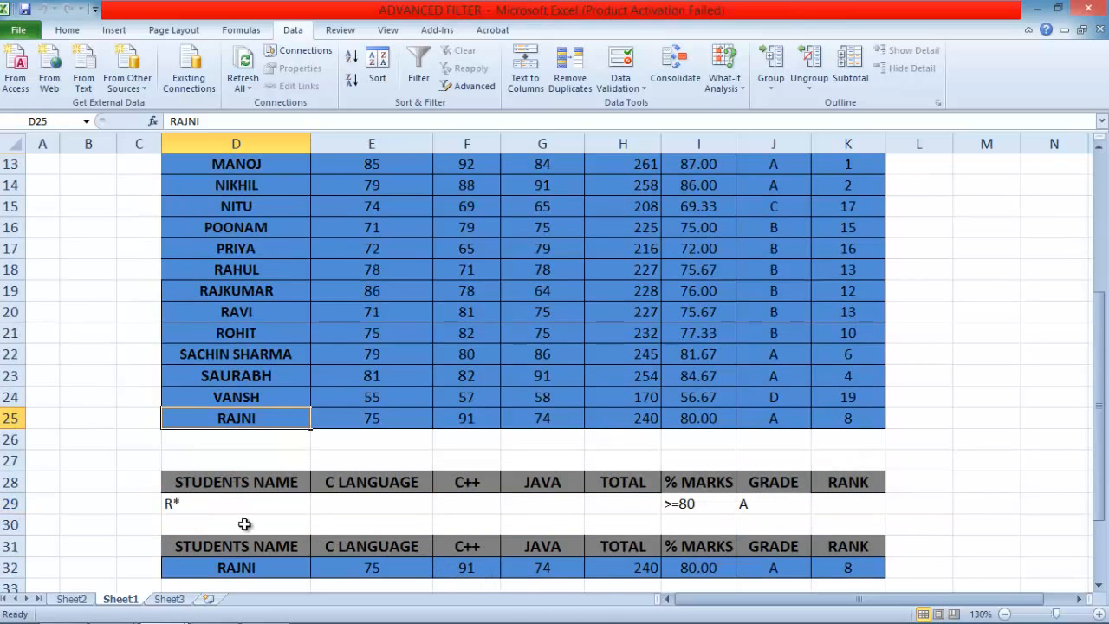
pyautogui.click(199, 506)
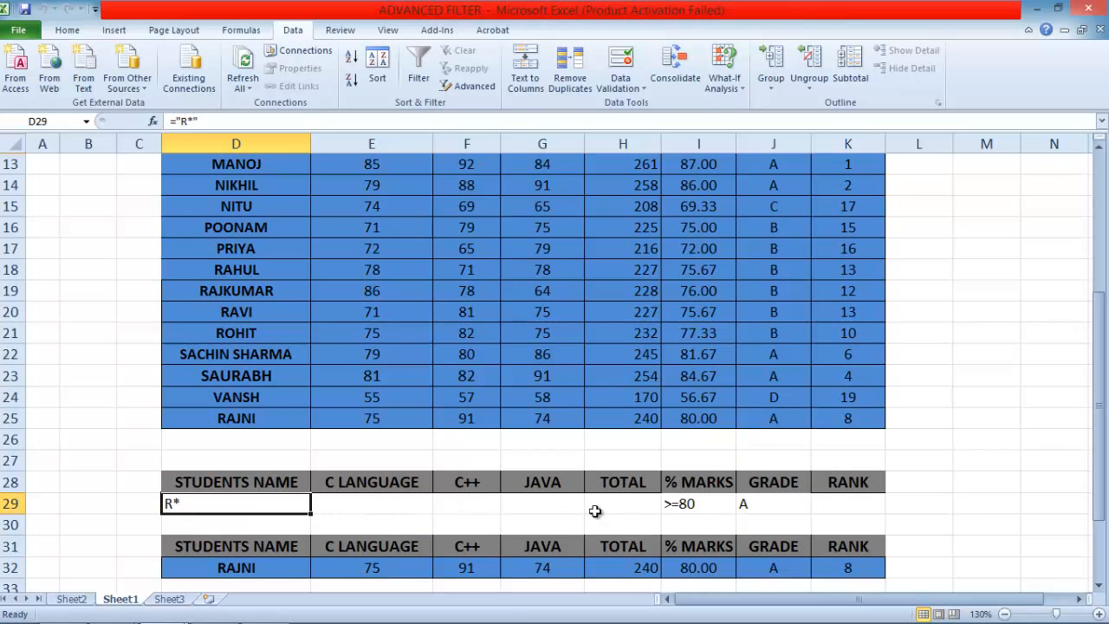
pyautogui.click(707, 503)
pyautogui.click(773, 503)
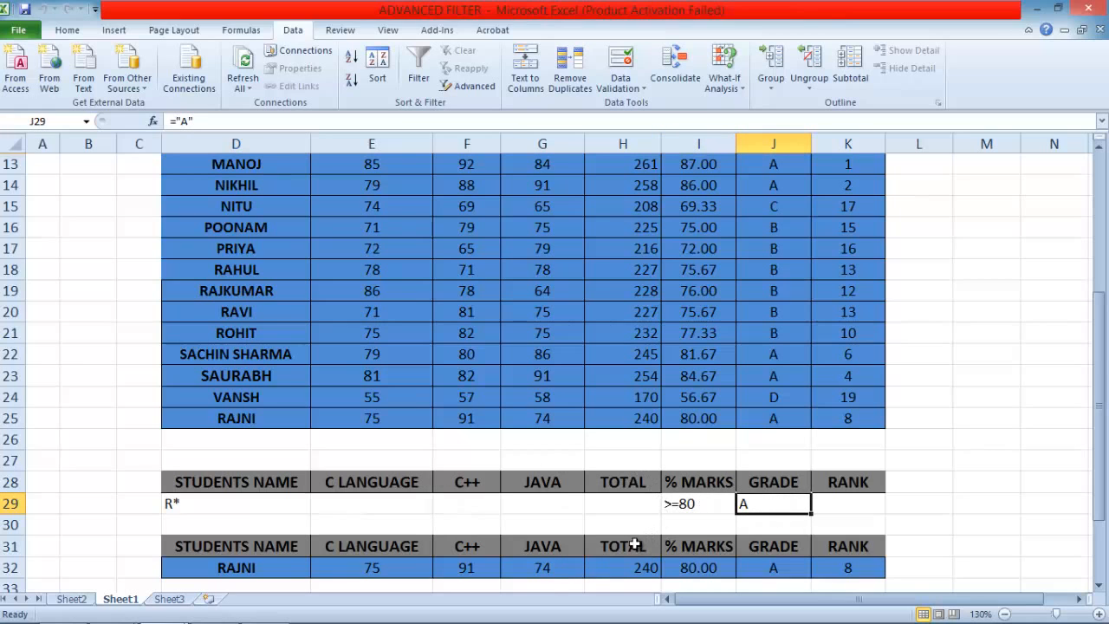
pyautogui.scroll(4, 524, 543)
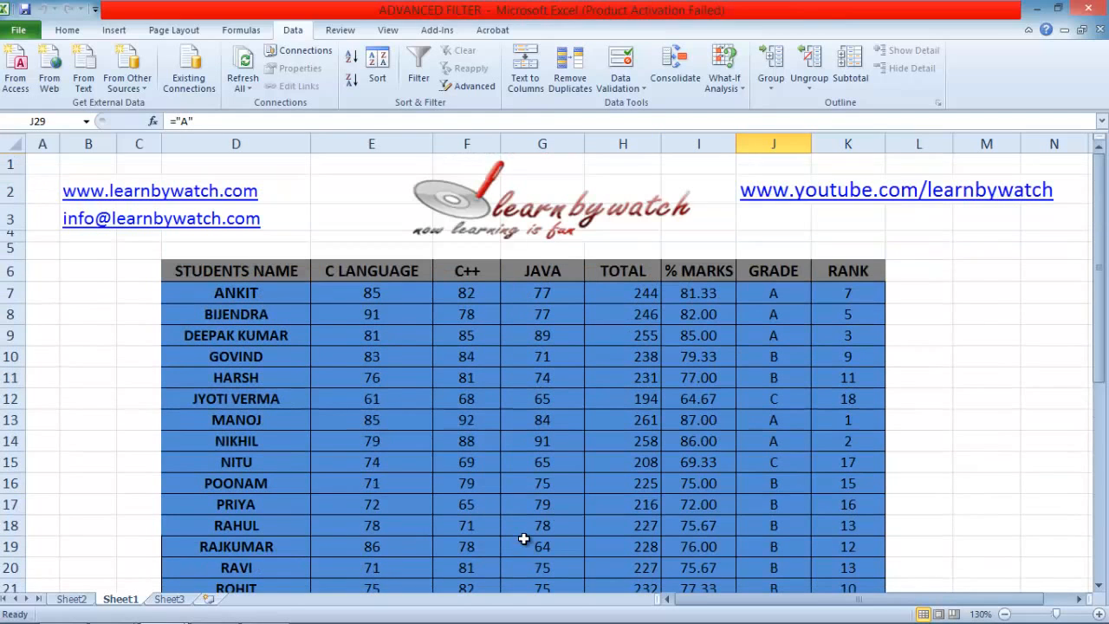